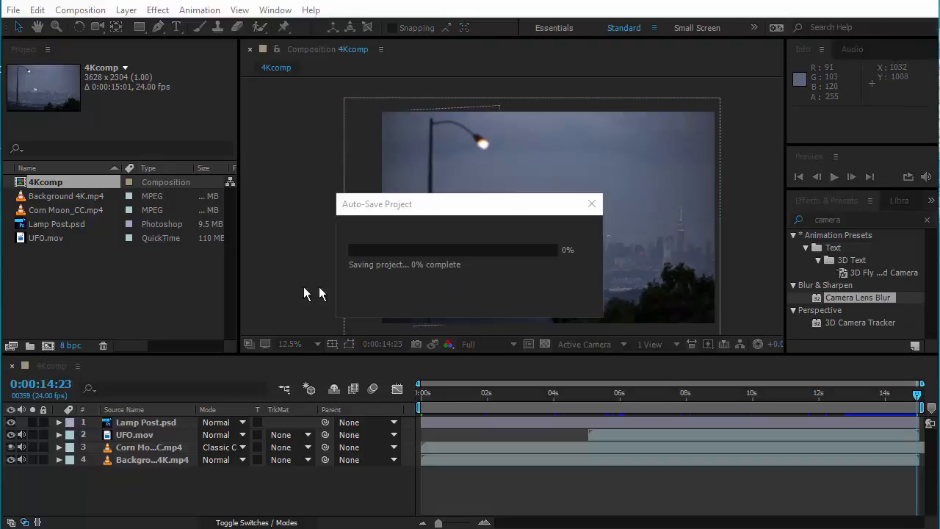
- Create a new composition named HandyCam at 1280 x 720 px, 24 fps and 15 seconds long
left_click(125, 285)
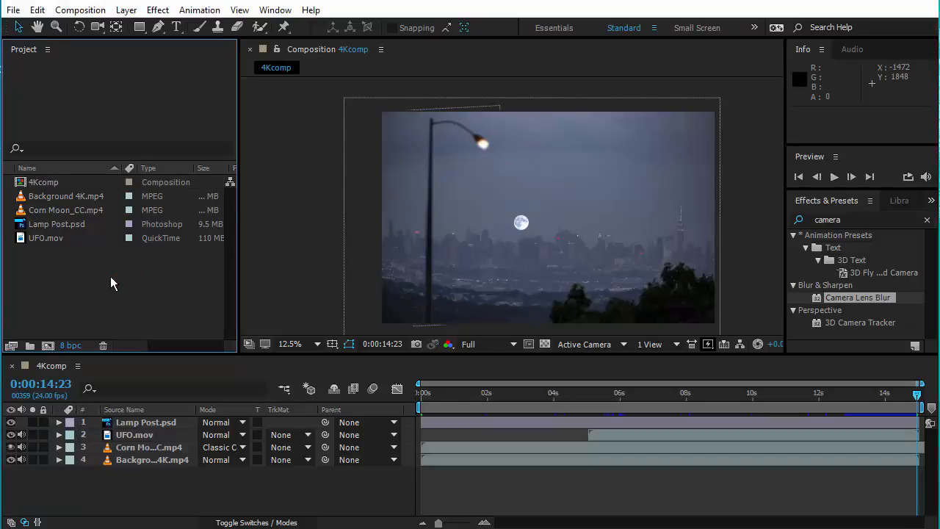
left_click(47, 346)
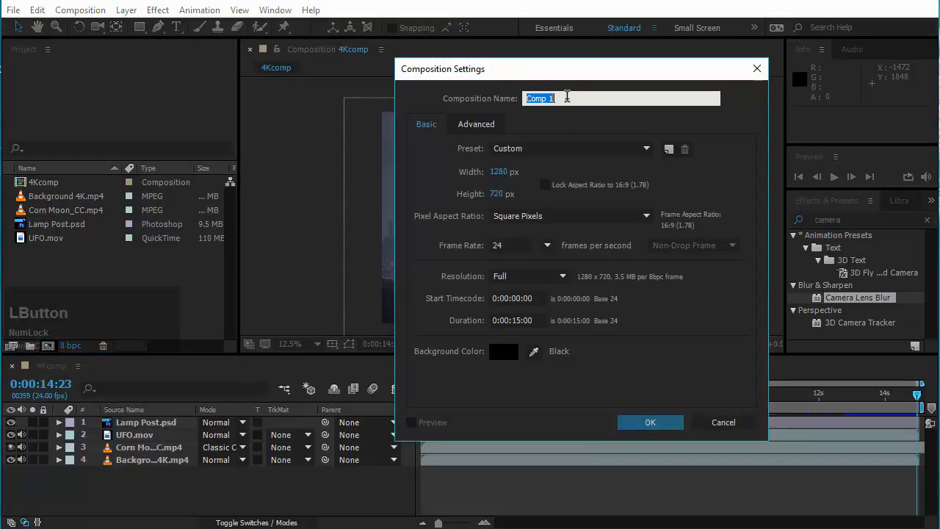
type("am")
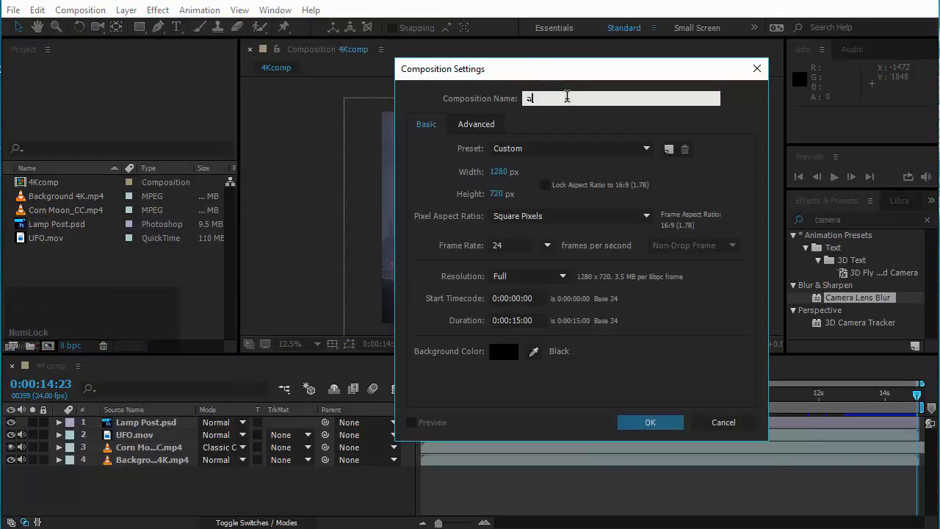
type("era")
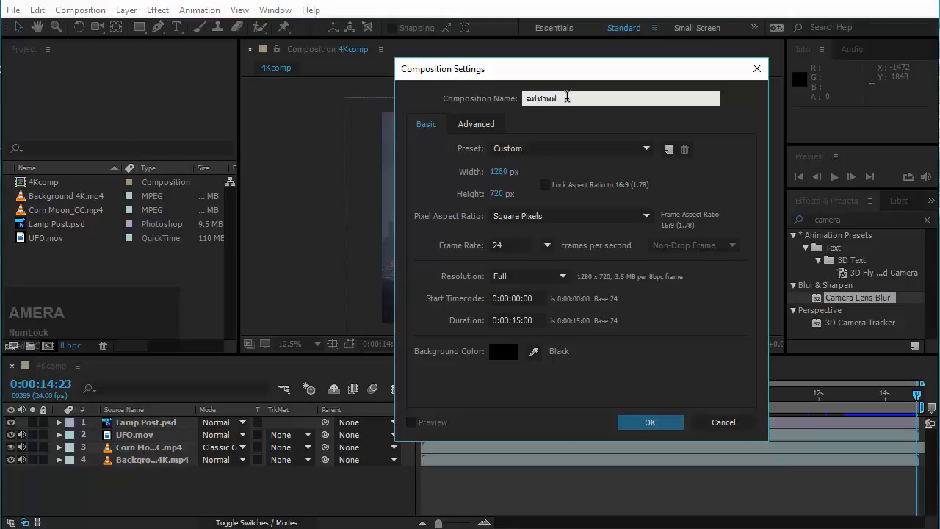
key("BackSpace")
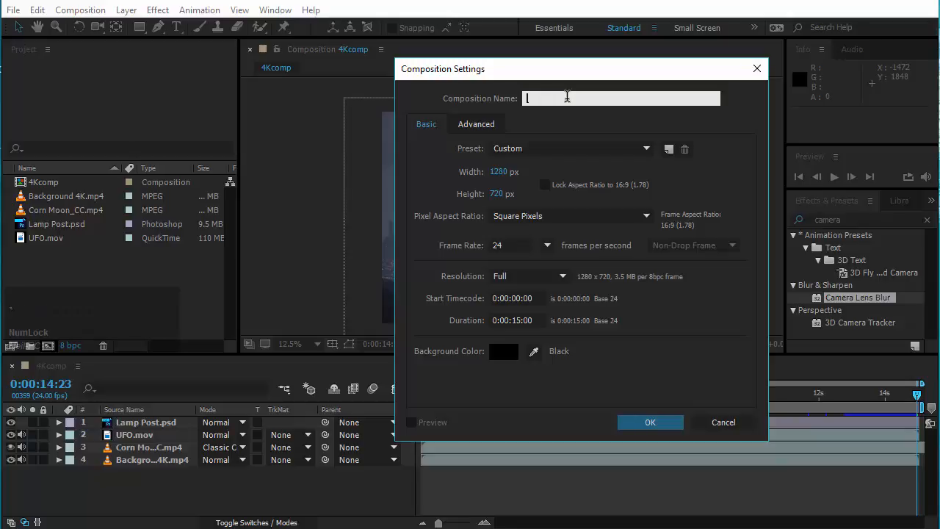
type("Camera")
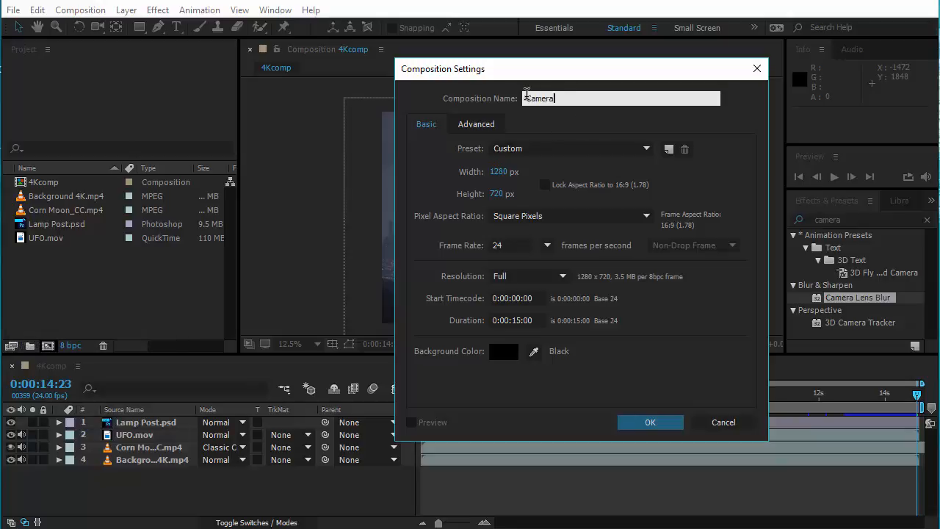
left_click(526, 97)
double_click(561, 98)
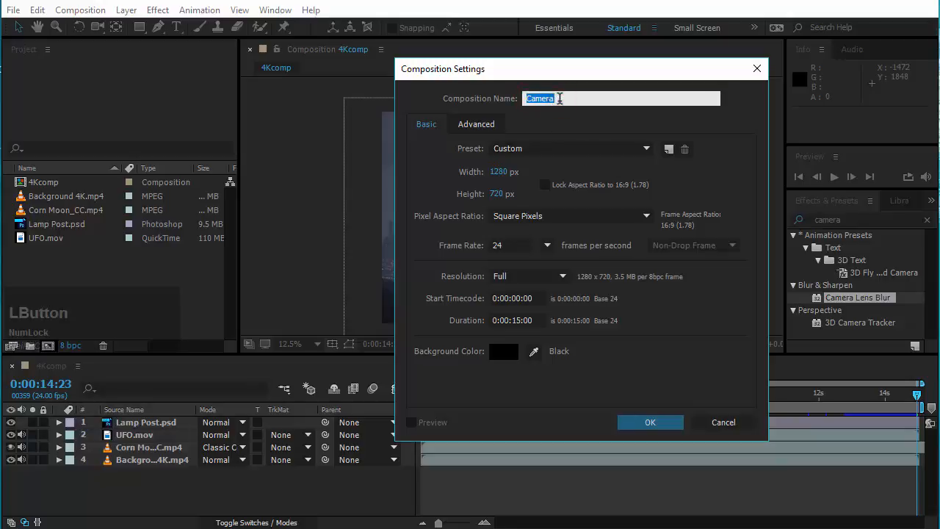
type("HandyCam")
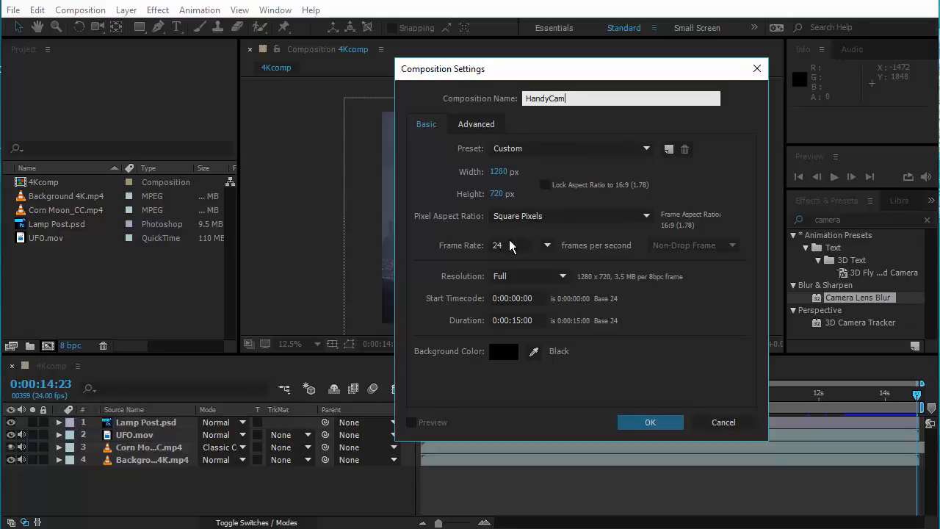
left_click(663, 421)
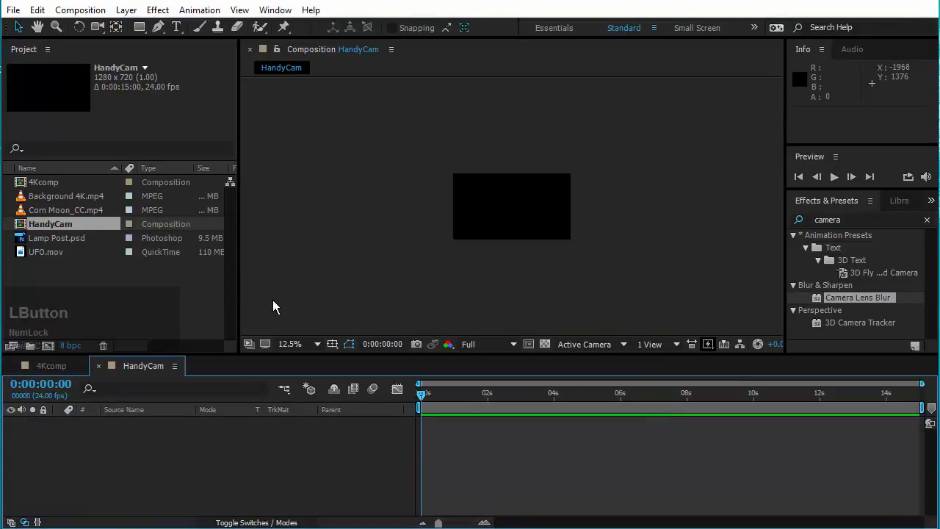
- Fit the empty HandyCam composition in the viewer and add 4Kcomp to its timeline as a layer
left_click(293, 343)
left_click(298, 355)
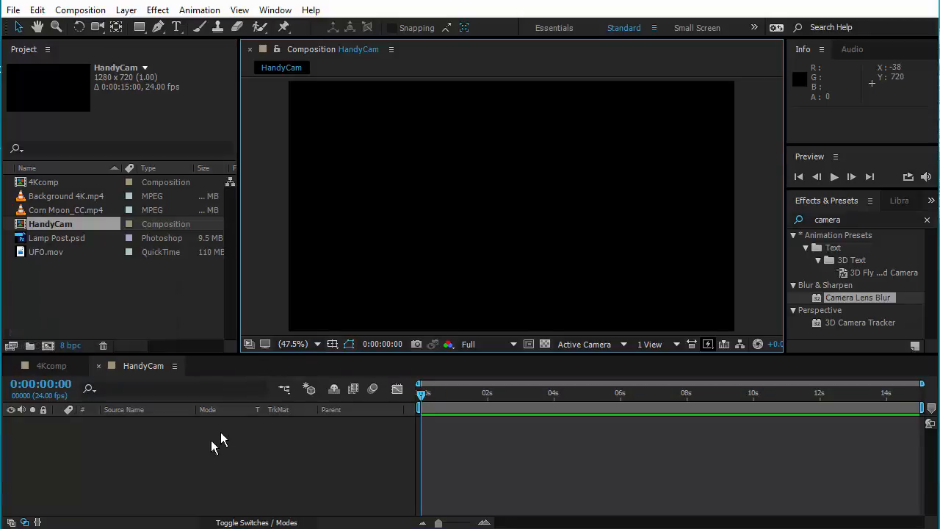
left_click(43, 182)
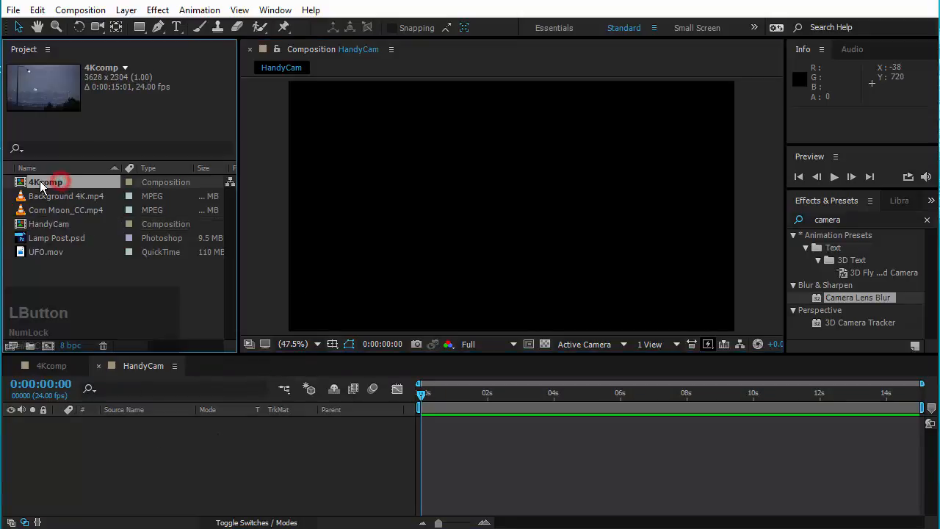
left_click_drag(74, 183, 119, 434)
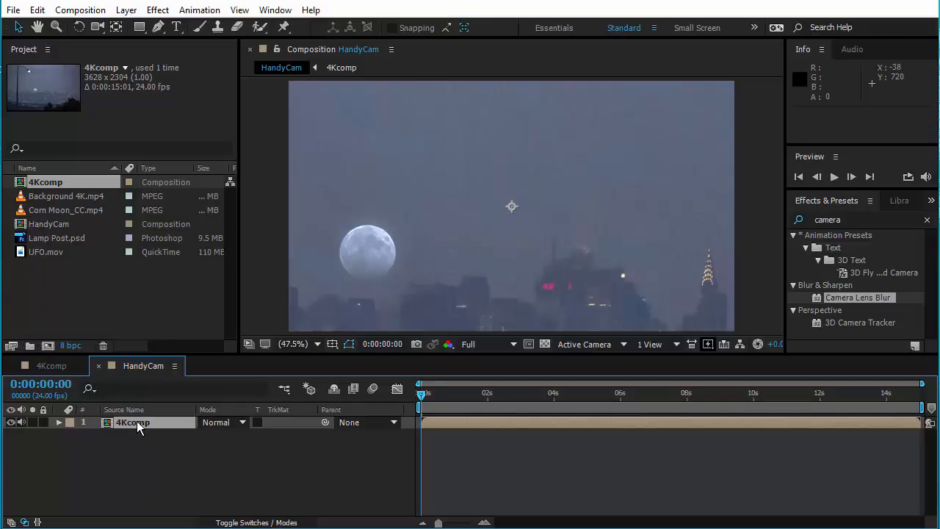
- Try reframing the 4Kcomp layer with position 1314, 229 and scale 153%
key("u")
key("u")
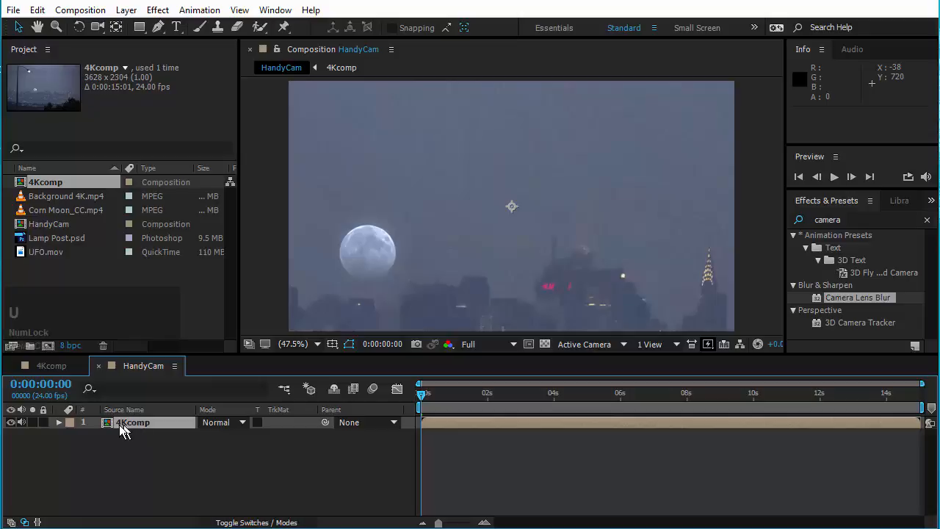
left_click(57, 421)
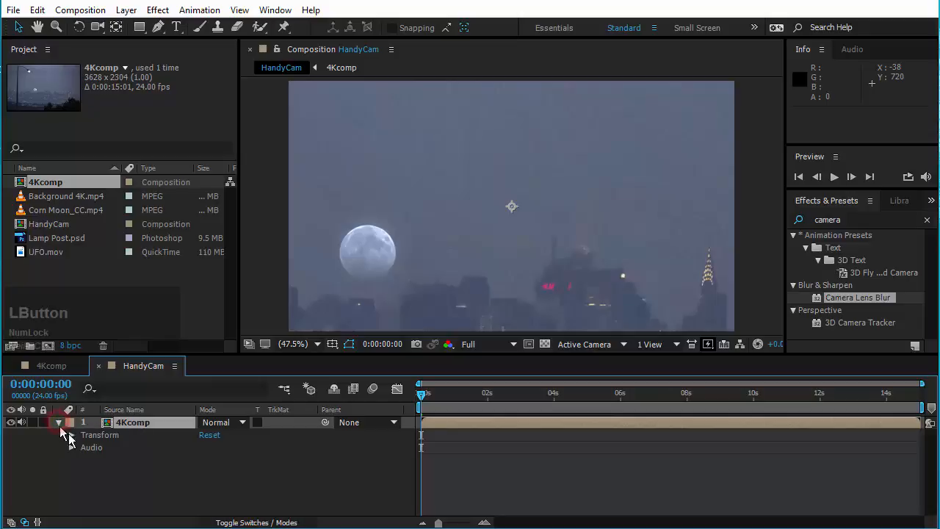
left_click(71, 435)
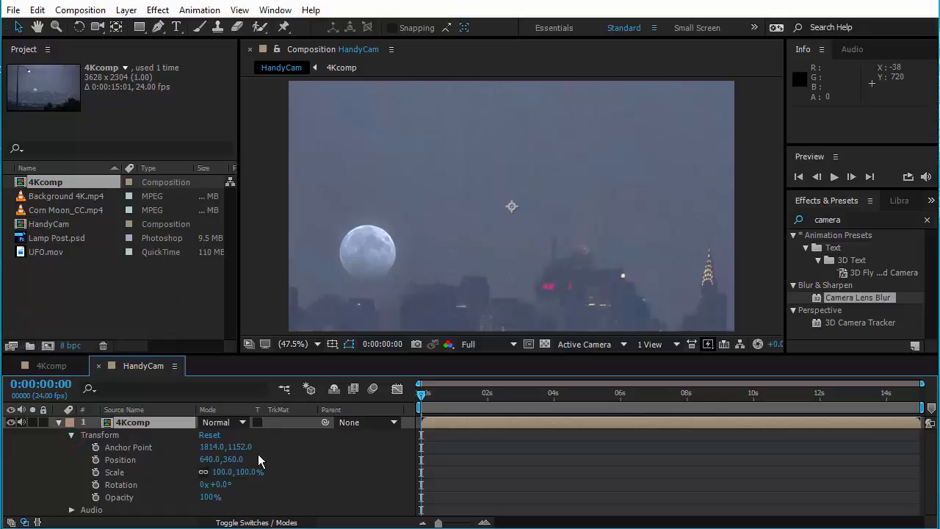
left_click(297, 344)
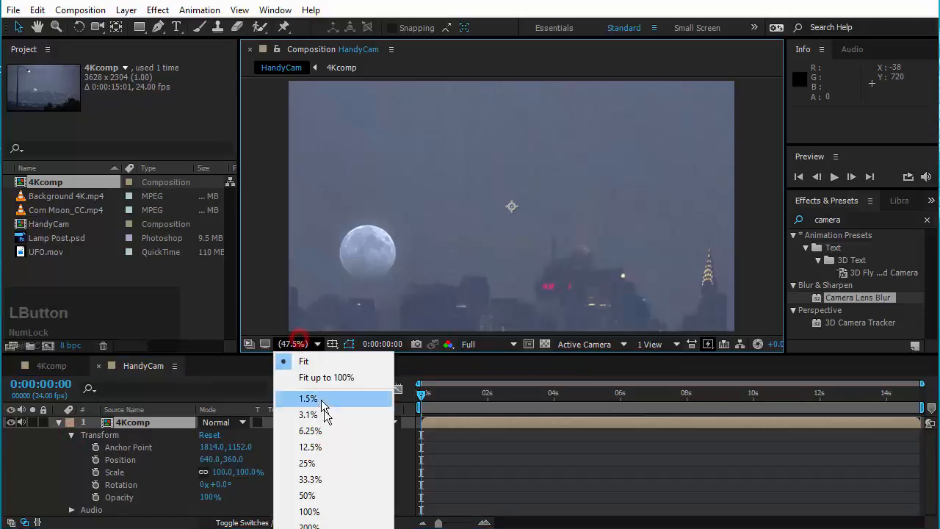
left_click(328, 463)
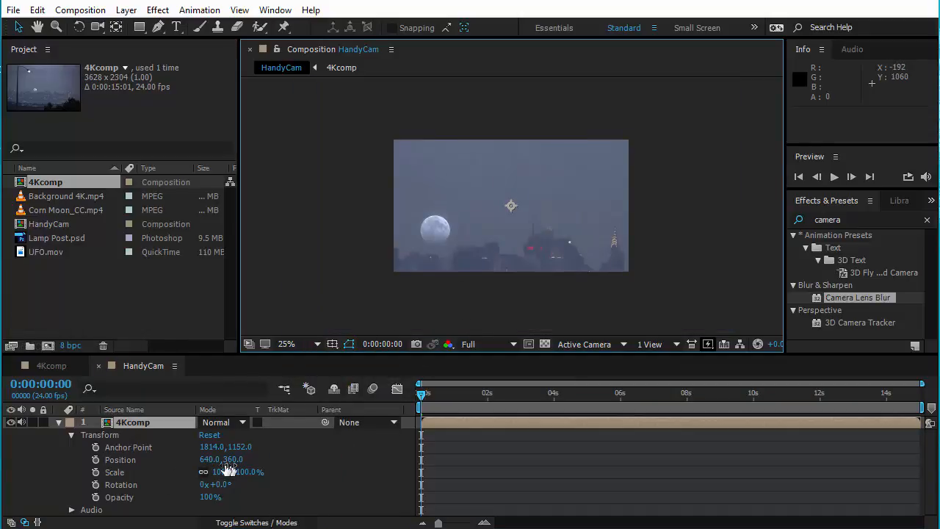
left_click_drag(233, 465, 631, 388)
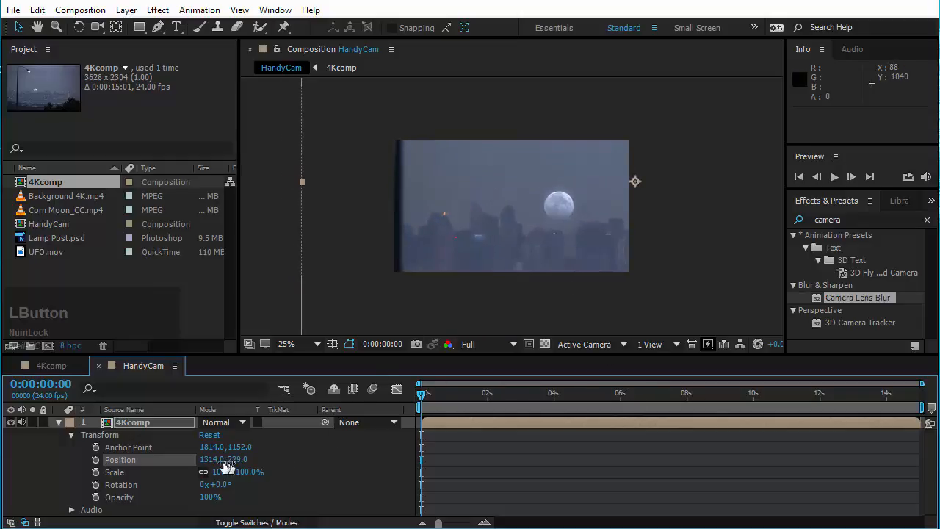
left_click_drag(246, 472, 285, 472)
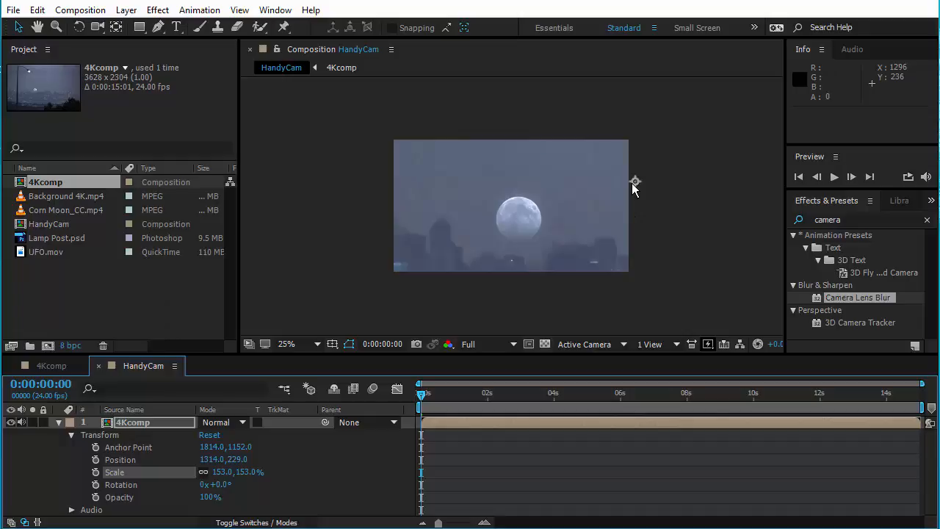
- Undo the scale and position changes while keeping the 4Kcomp layer in the HandyCam composition
key("ctrl+z")
key("ctrl+z")
key("ctrl+z")
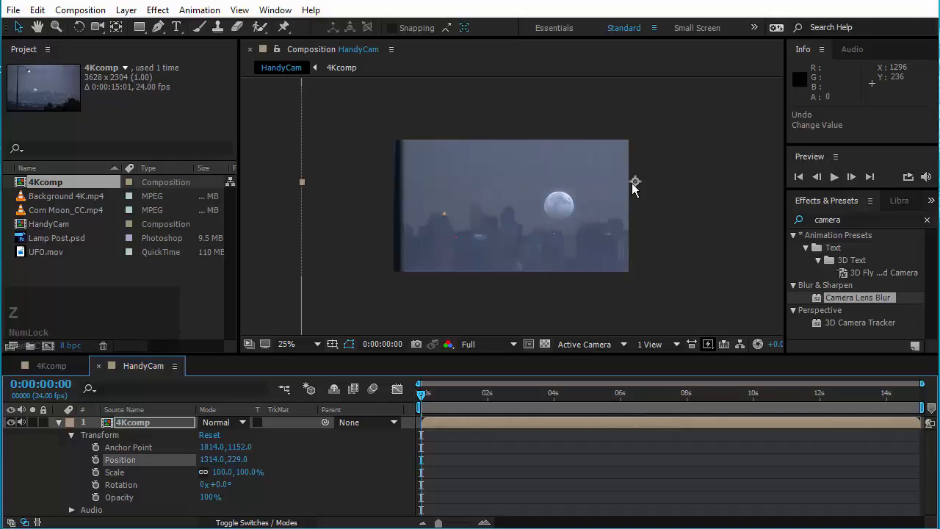
key("ctrl+z")
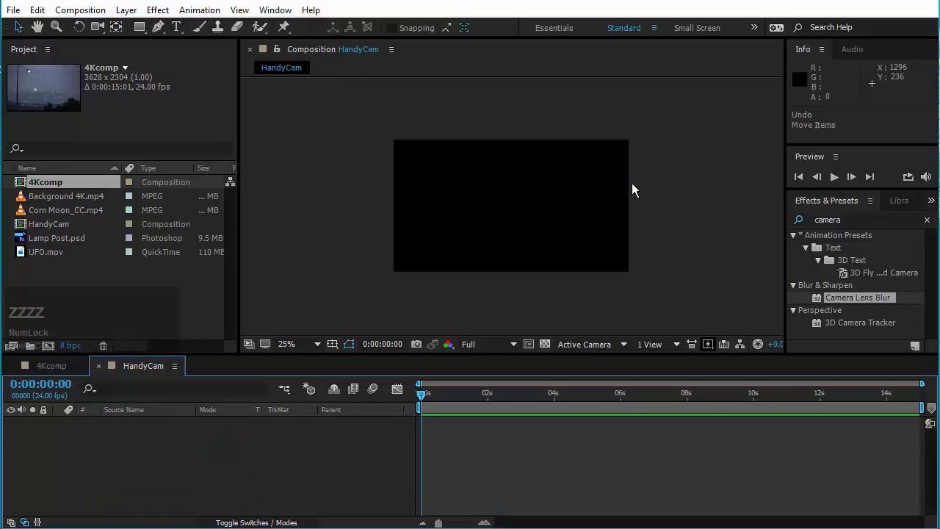
key("ctrl+shift+z")
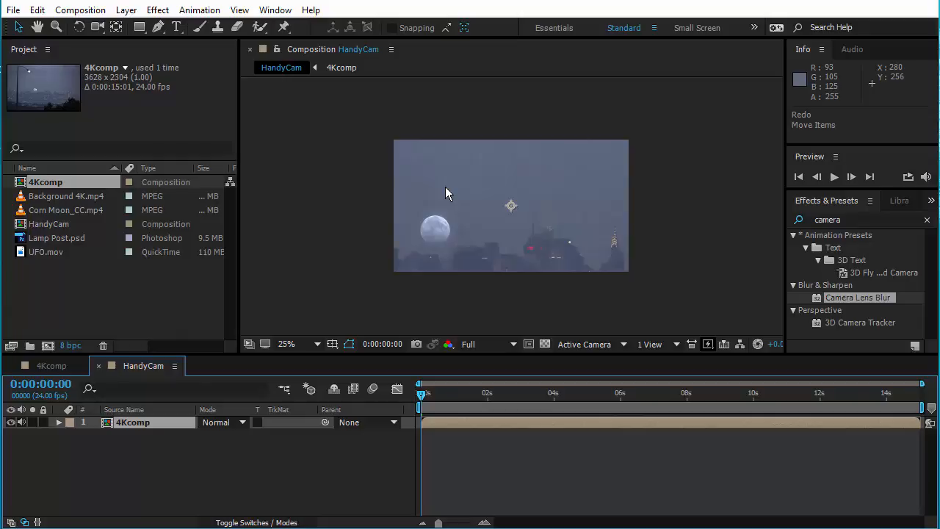
- Try reframing the 4Kcomp layer with anchor point 1635, 1358 and scale 112%, and reset its transform
left_click(60, 422)
left_click(71, 435)
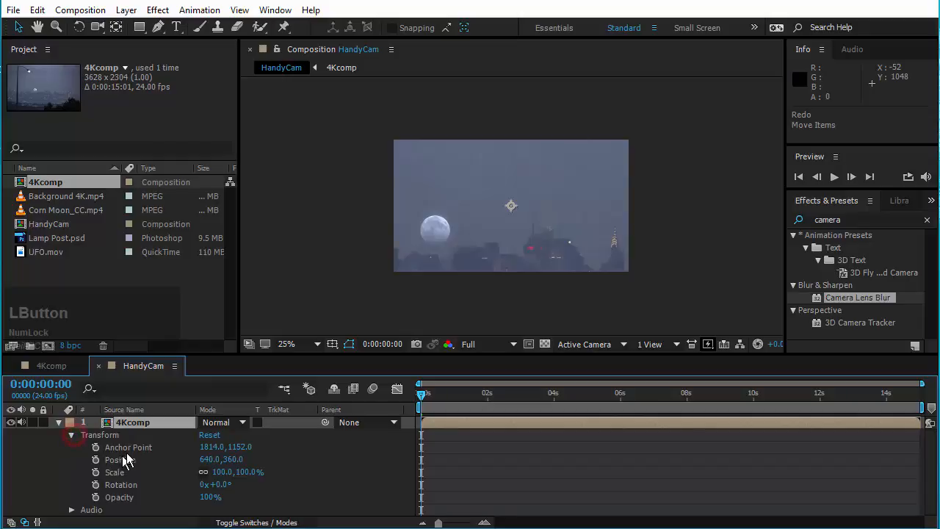
left_click_drag(238, 446, 418, 443)
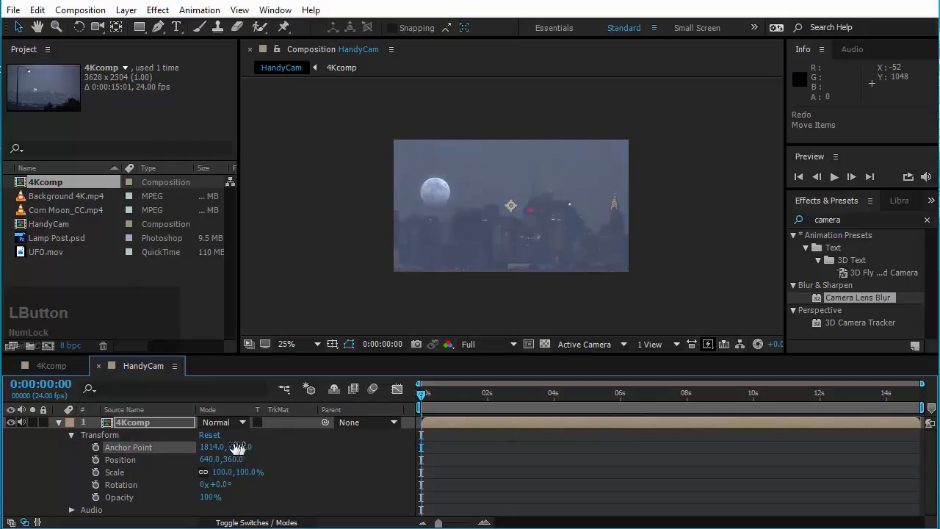
left_click_drag(216, 447, 90, 446)
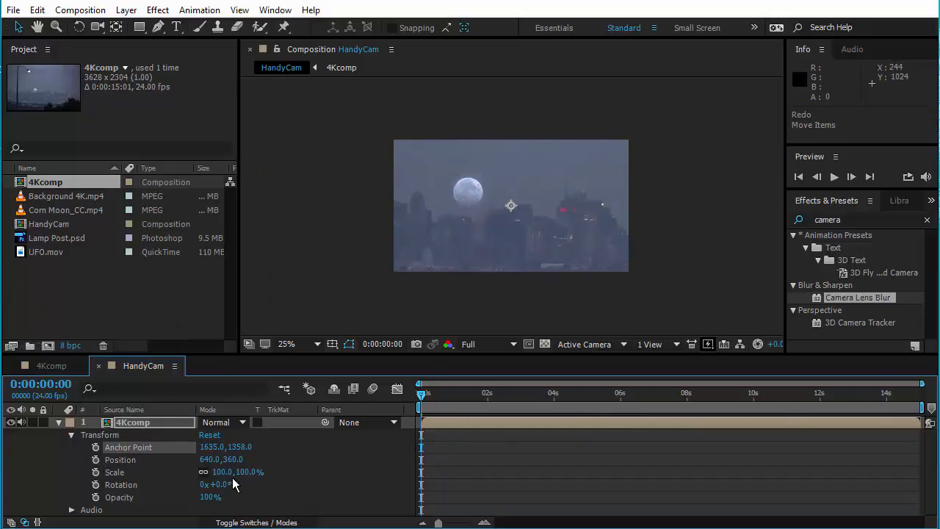
left_click_drag(223, 472, 244, 461)
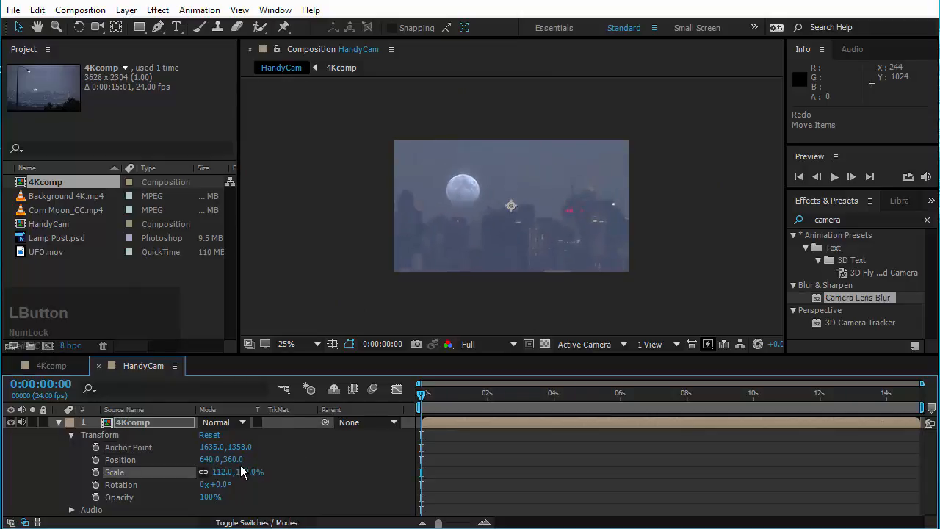
left_click(208, 435)
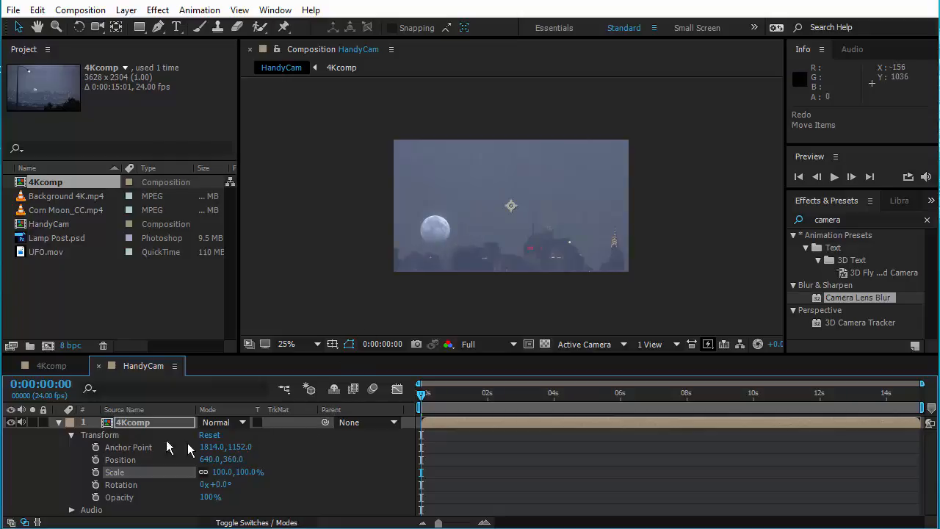
- Collapse the 4Kcomp layer's properties and show only its Anchor Point and Scale in the timeline
left_click(71, 435)
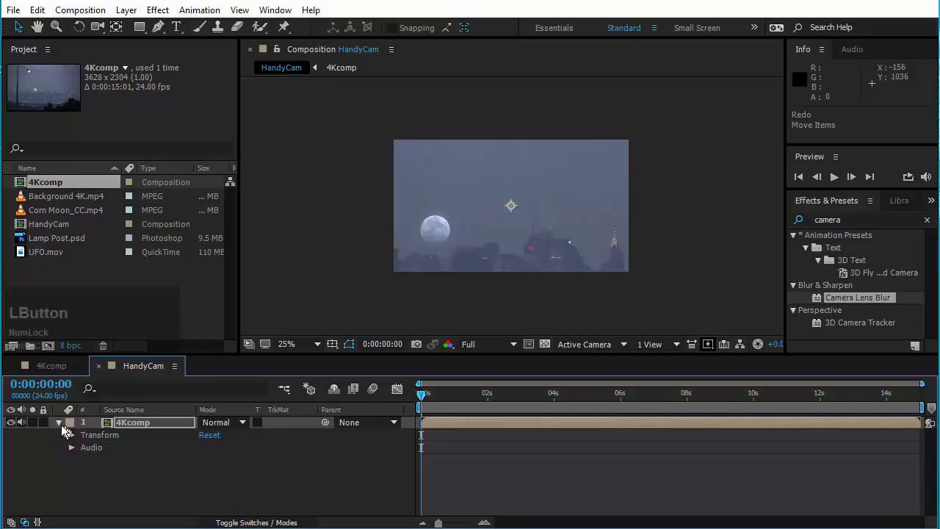
left_click(59, 422)
key("a")
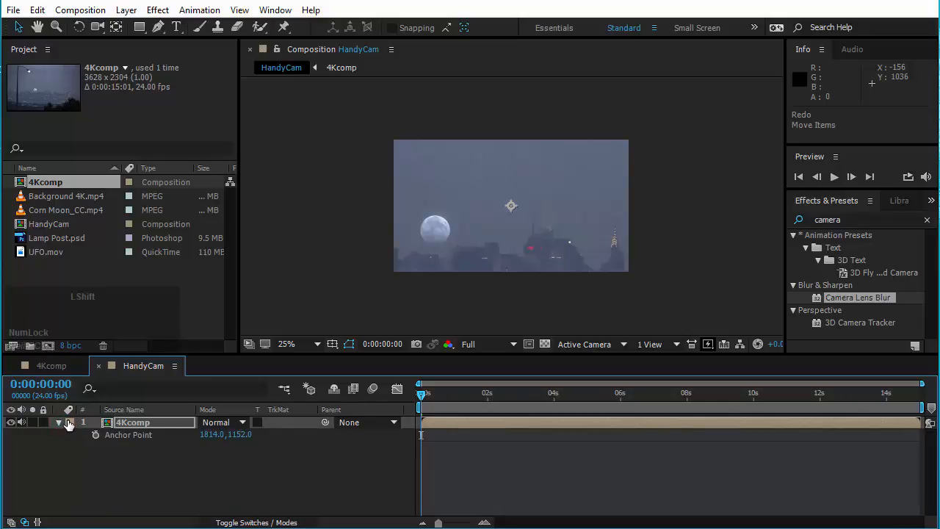
key("shift+s")
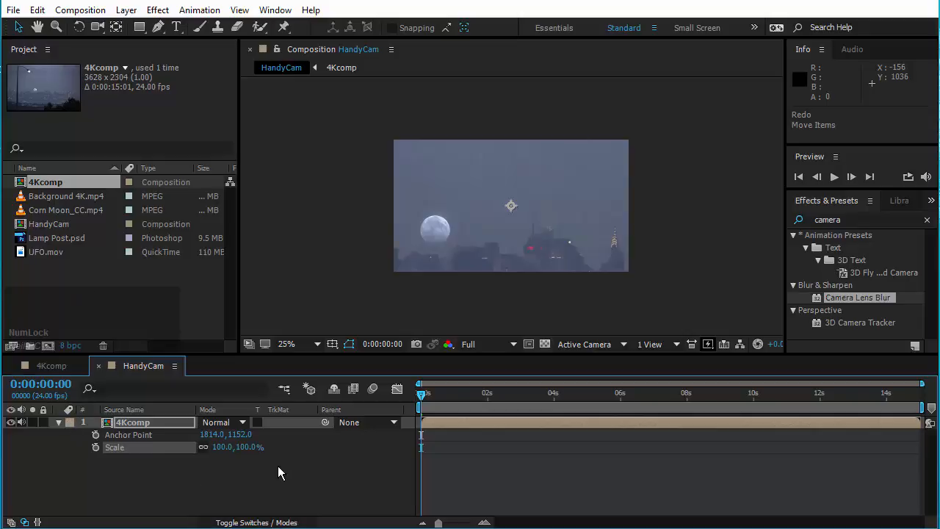
- Set the 4Kcomp layer's anchor point to 1415, 1281 and start keyframing Anchor Point and Scale at 0:00:00:00
mouse_move(424, 404)
left_mouse_down()
mouse_move(441, 402)
mouse_move(419, 403)
left_mouse_up()
left_click_drag(245, 436, 334, 442)
left_click_drag(224, 434, 14, 436)
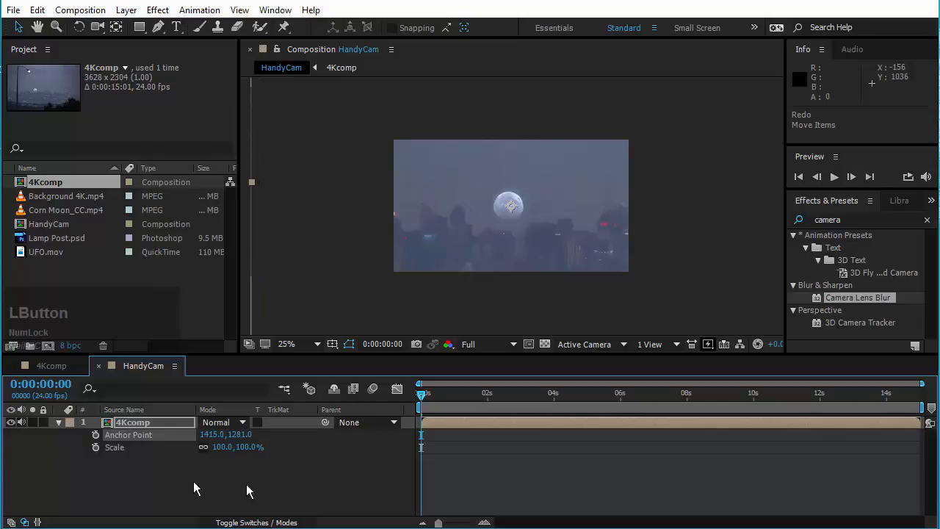
left_click(95, 435)
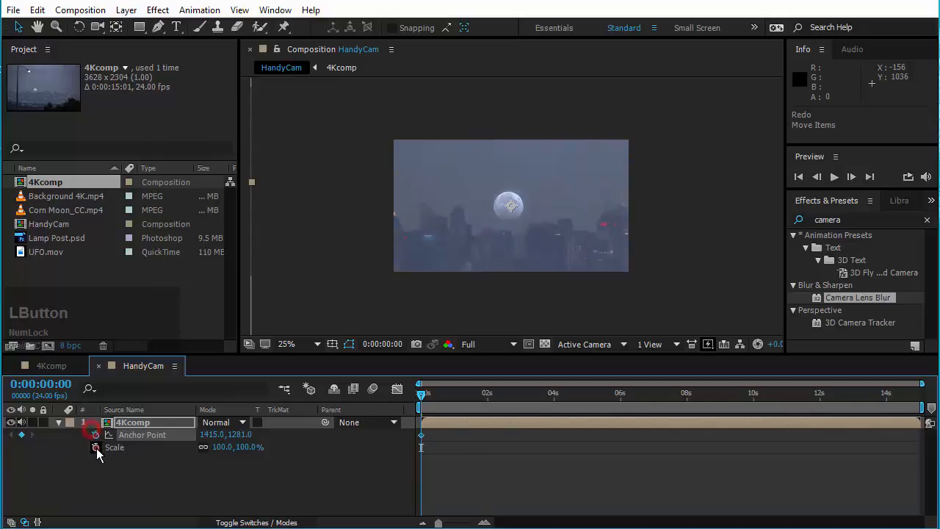
left_click(96, 447)
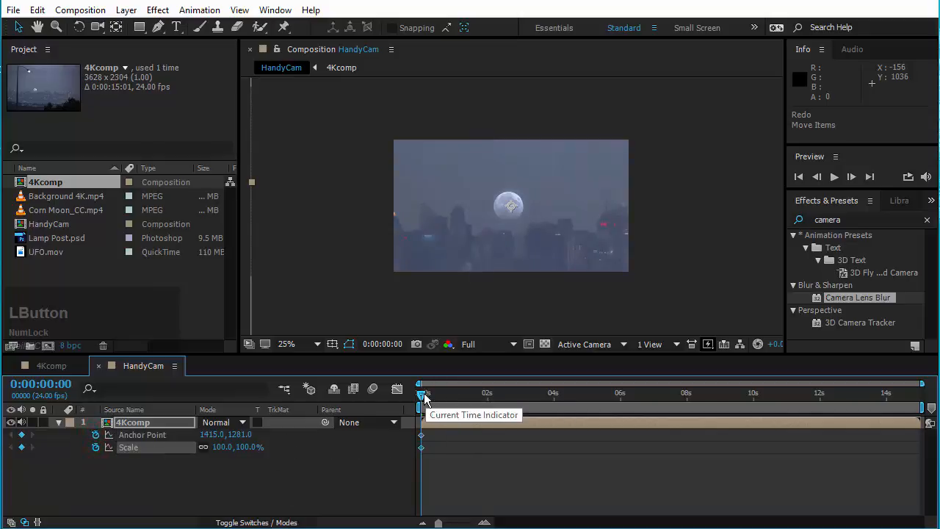
- Add an Anchor Point keyframe of 1949, 1269 at 0:00:02:10 on the 4Kcomp layer
left_click_drag(420, 394, 505, 396)
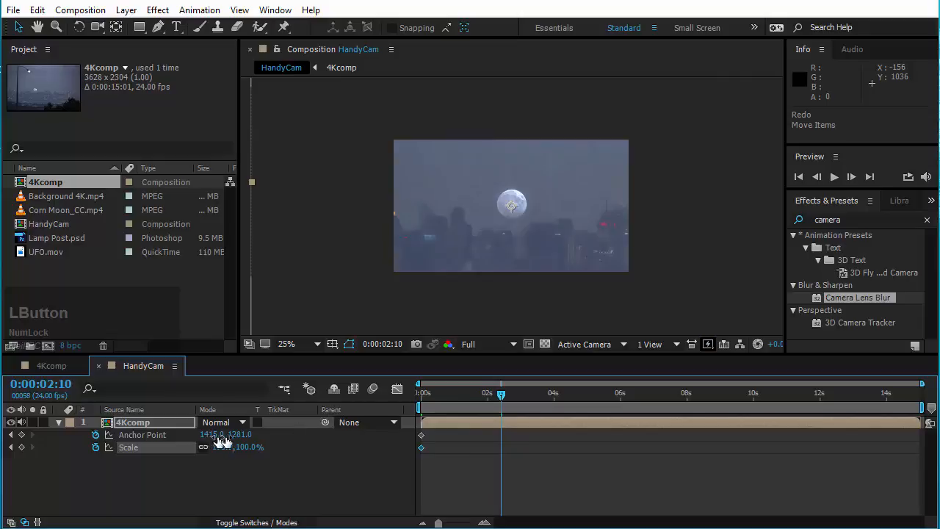
left_click_drag(240, 434, 579, 416)
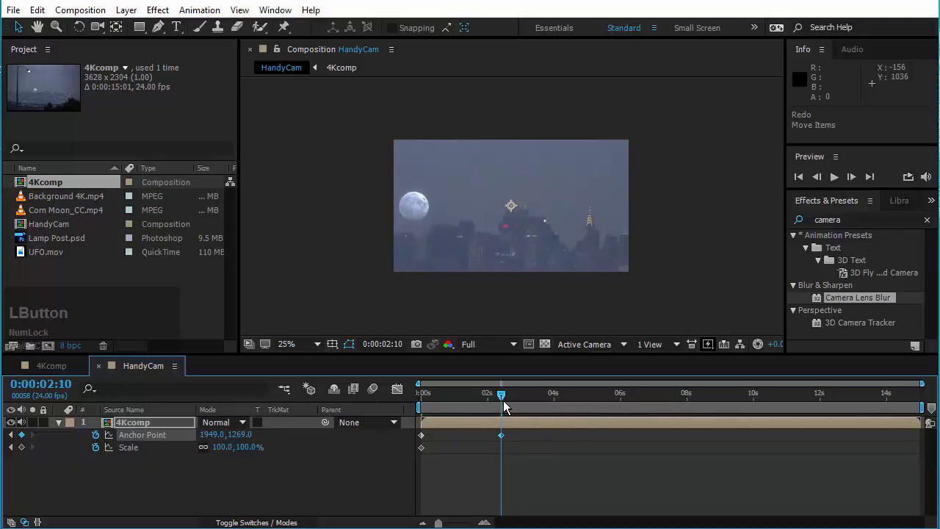
- Shift the 4Kcomp layer's keyframes to start at 0:00:01:19 and change the Anchor Point keyframe at 0:00:04:05 to 1926, 1269
left_click_drag(501, 396, 413, 413)
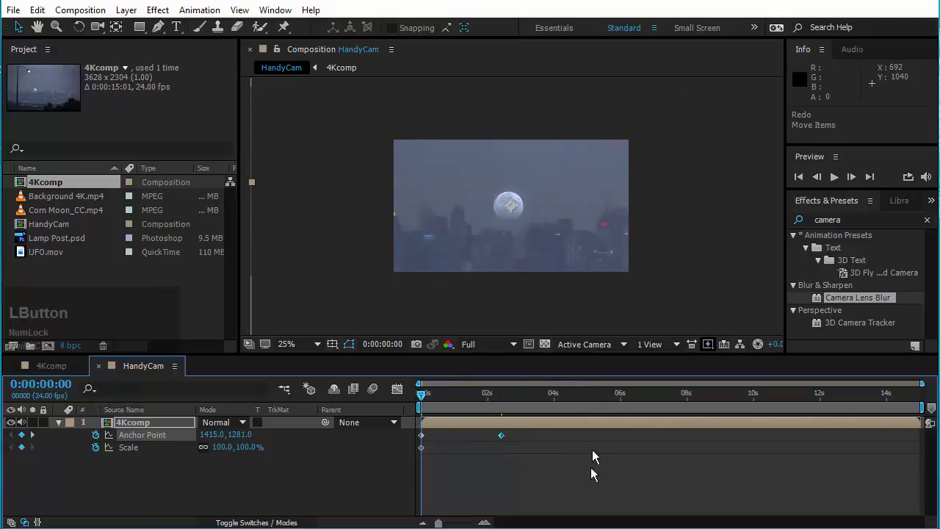
left_click_drag(567, 486, 481, 441)
left_click_drag(421, 393, 563, 404)
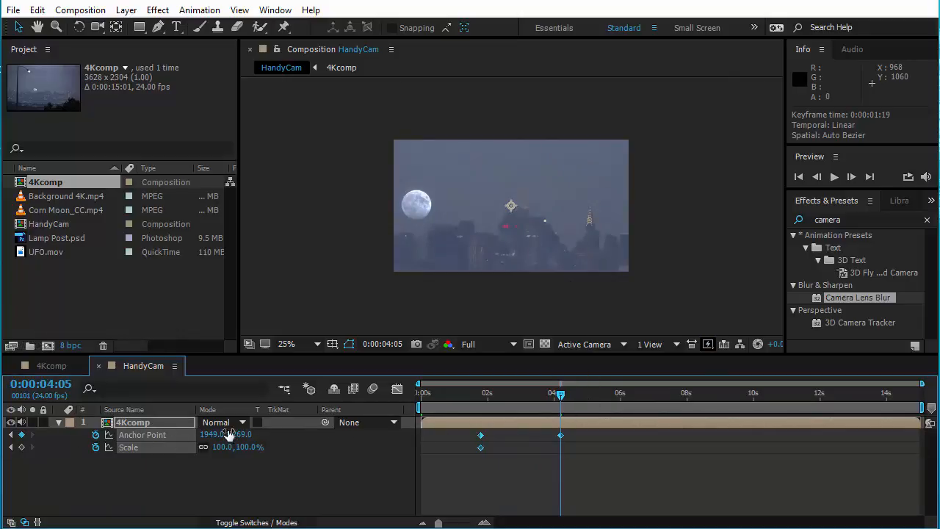
left_click_drag(215, 440, 194, 434)
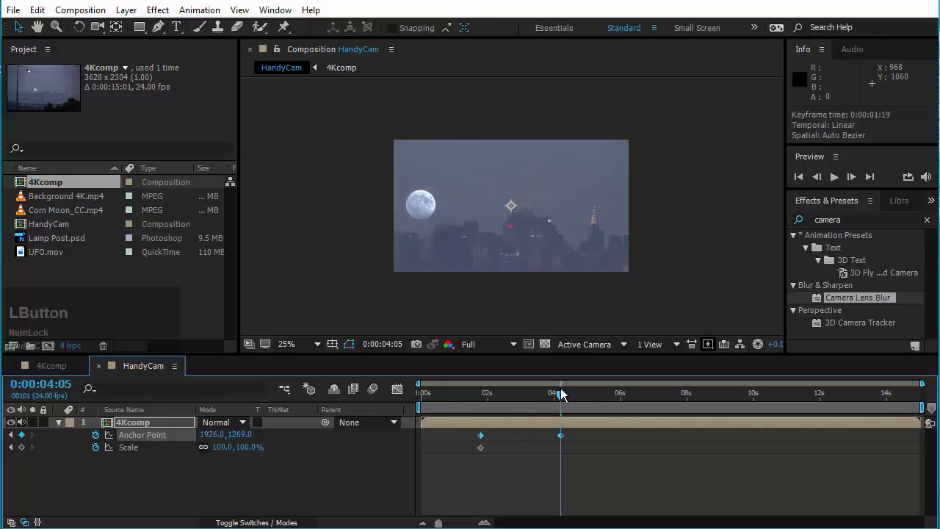
- Add an Anchor Point keyframe of 875, 538 at 0:00:05:23 on the 4Kcomp layer
left_click_drag(561, 394, 620, 399)
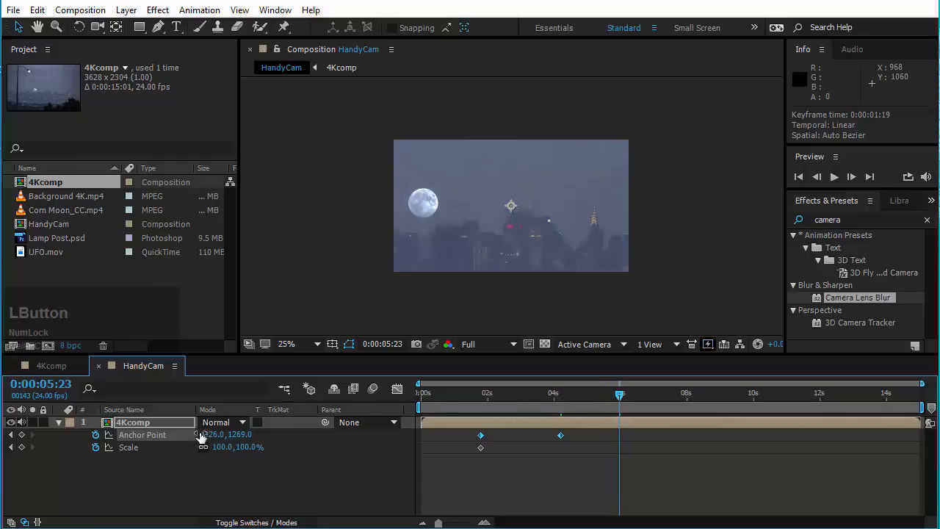
left_click_drag(214, 439, 32, 436)
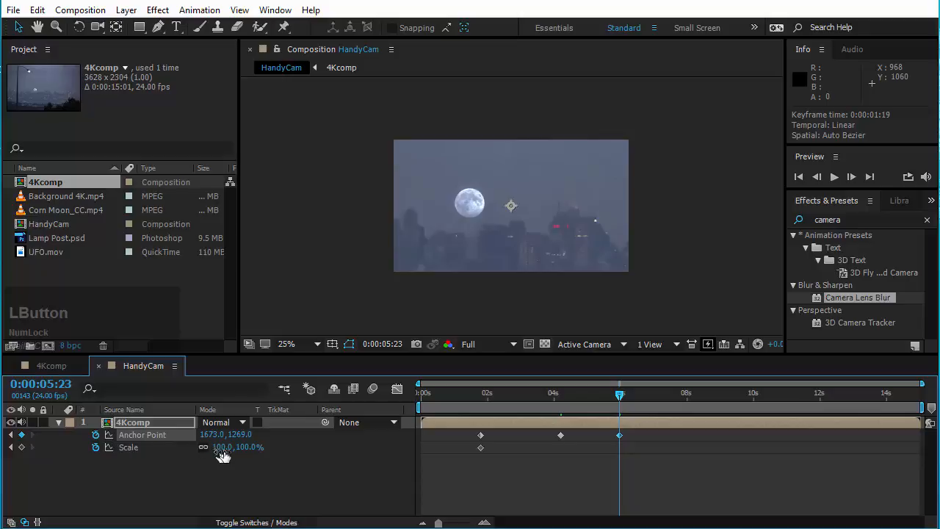
left_click_drag(222, 434, 113, 440)
left_click_drag(211, 438, 156, 440)
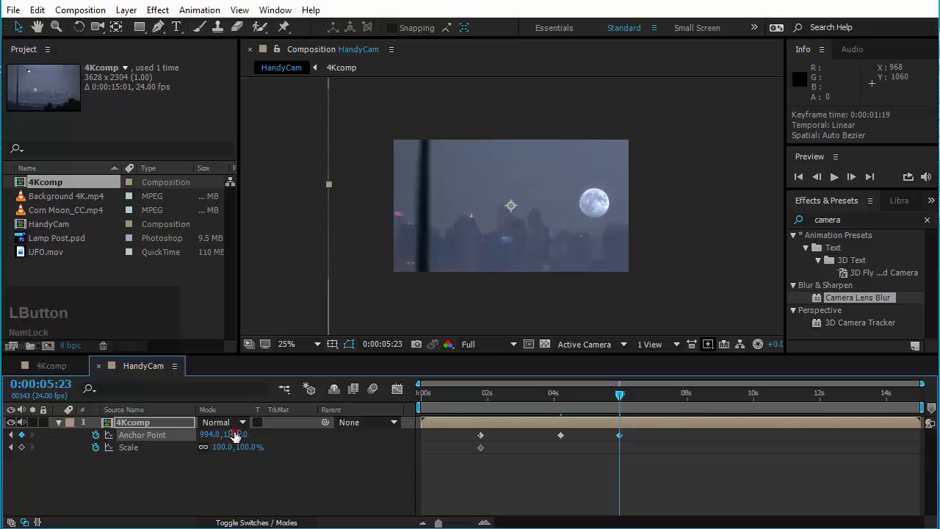
left_click_drag(236, 436, 143, 431)
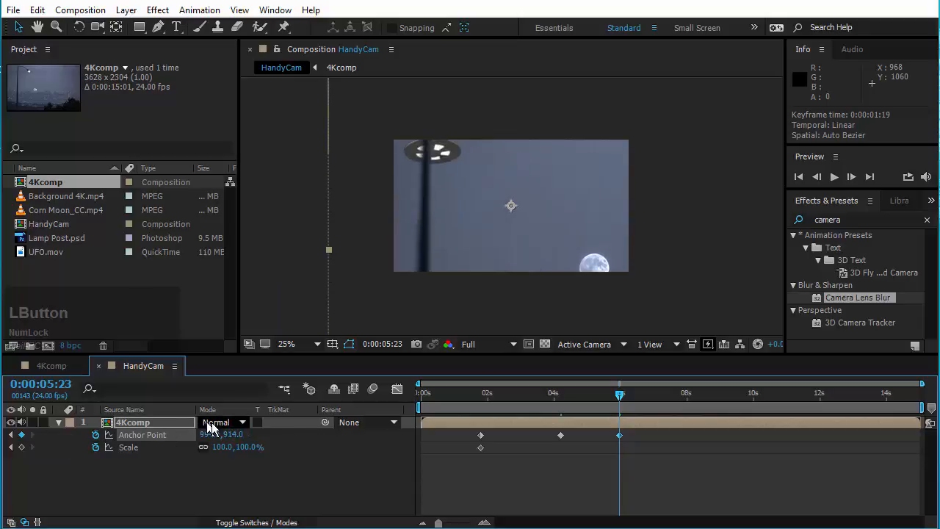
left_click_drag(233, 435, 127, 435)
left_click_drag(226, 438, 33, 434)
- Lower the preview resolution to Quarter and add an Anchor Point keyframe of 1385, 1228 at 0:00:07:21
left_click_drag(617, 402, 684, 406)
left_click(492, 346)
left_click(491, 361)
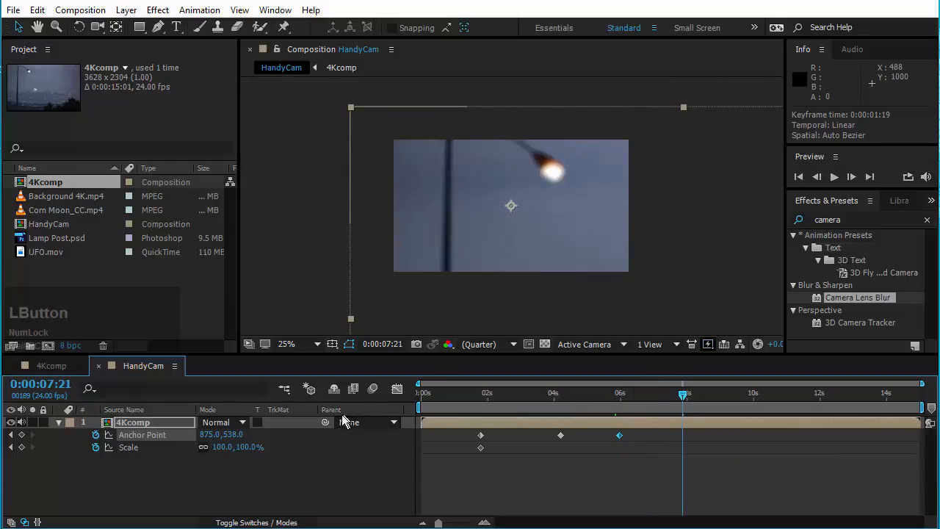
left_click_drag(241, 435, 367, 442)
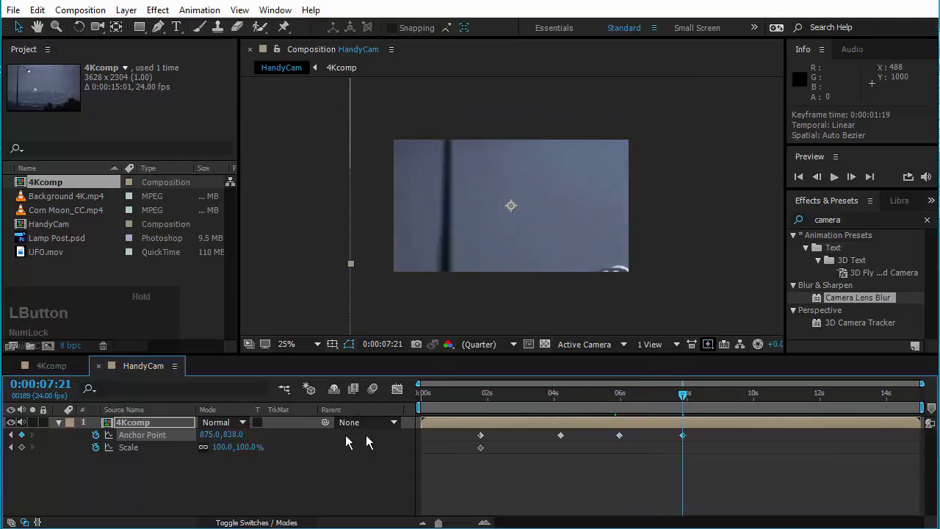
left_click_drag(208, 435, 444, 418)
left_click_drag(241, 435, 546, 414)
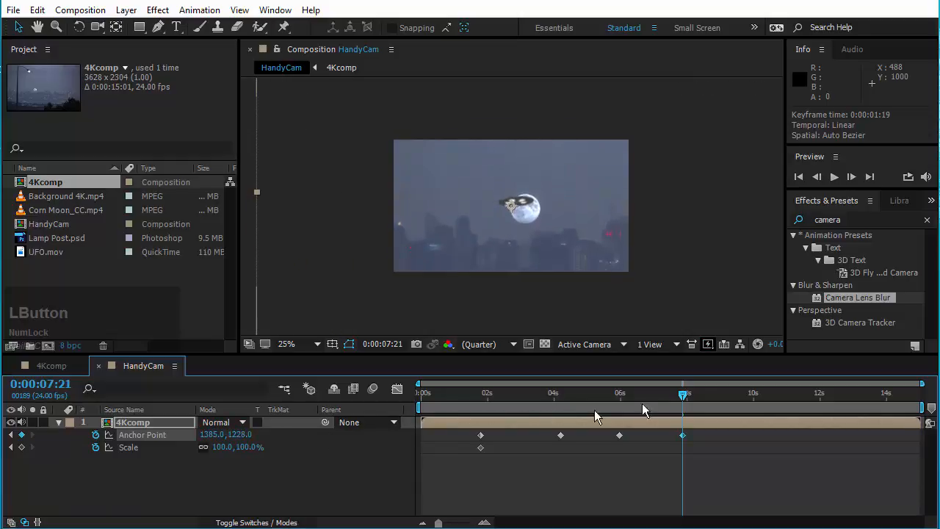
- Add Anchor Point keyframes of 1921, 1388 at 0:00:10:01 and 2103, 1412 at 0:00:11:13 on the 4Kcomp layer
left_click_drag(684, 395, 762, 402)
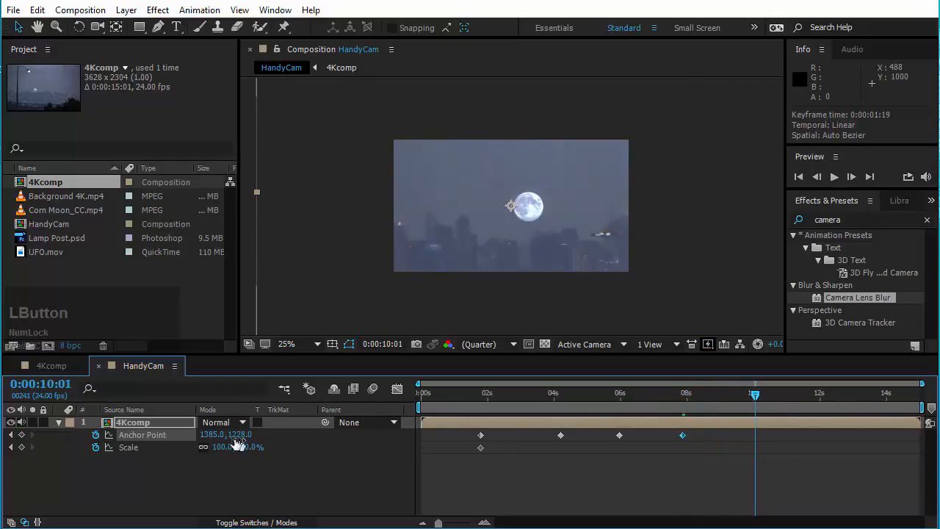
left_click_drag(236, 439, 355, 443)
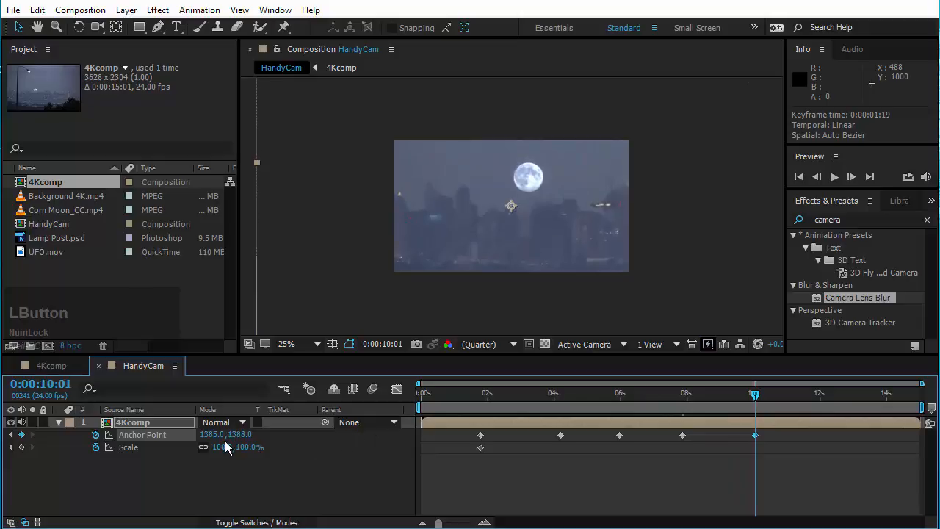
left_click_drag(213, 435, 589, 415)
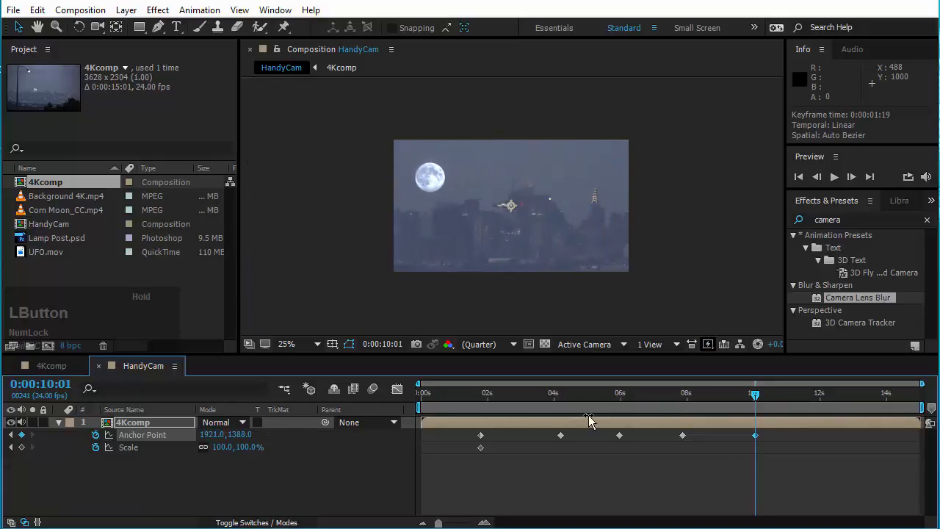
left_click_drag(757, 395, 804, 398)
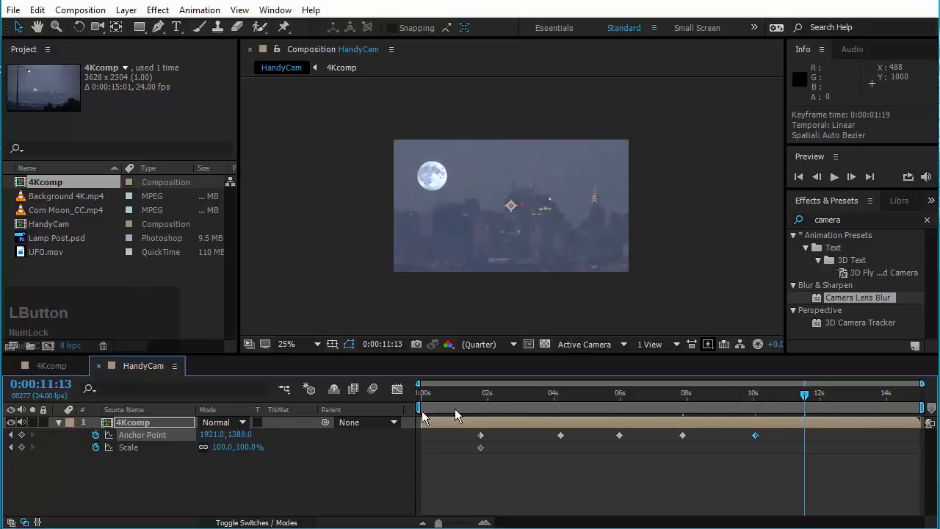
left_click_drag(250, 438, 349, 434)
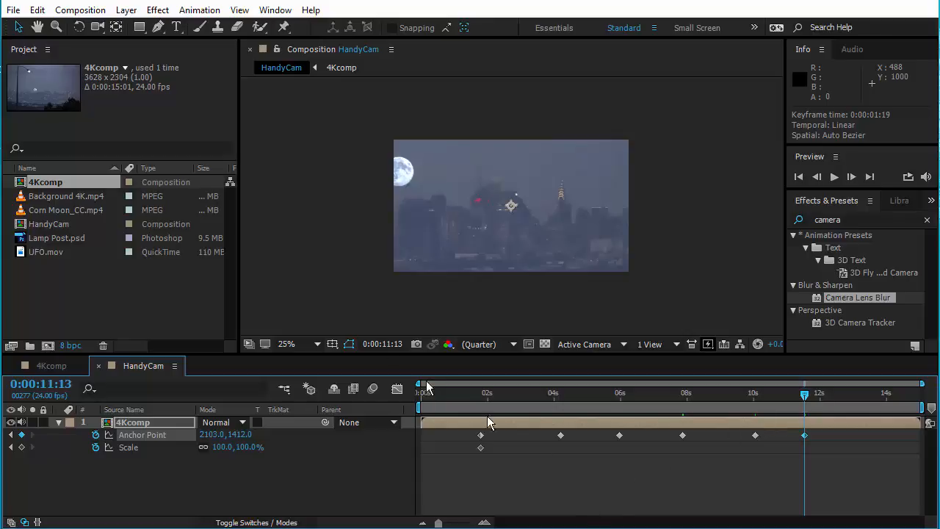
- Fit the composition in its viewer and add Scale keyframes of 100% at 0:00:11:13 and 66% at 0:00:12:00
left_click(294, 344)
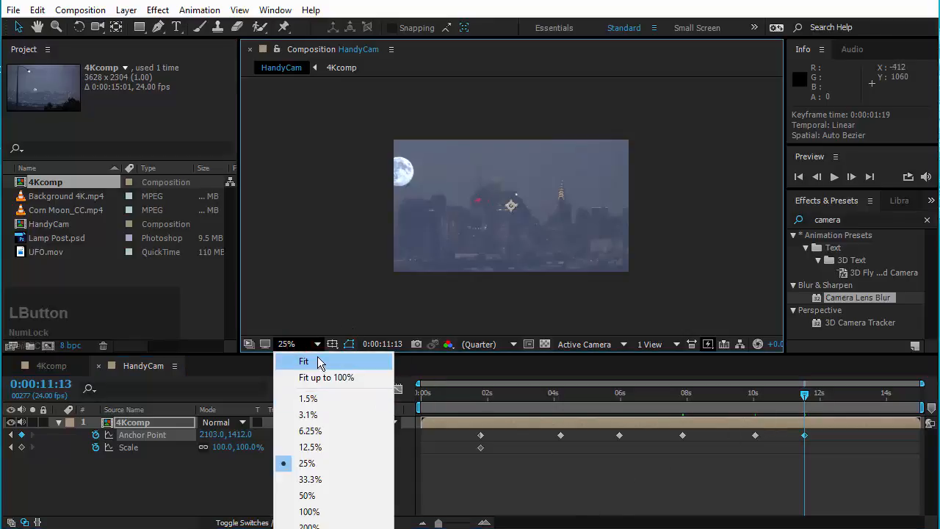
left_click(303, 360)
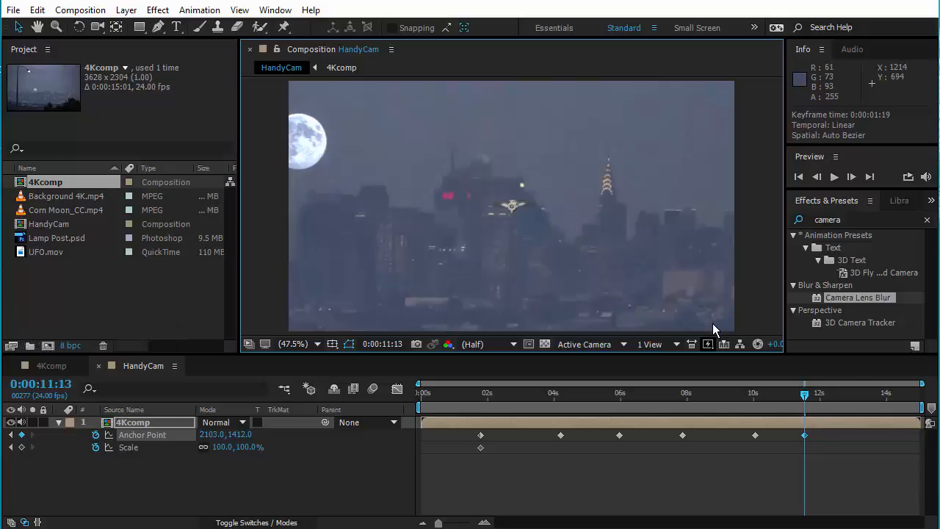
left_click(22, 446)
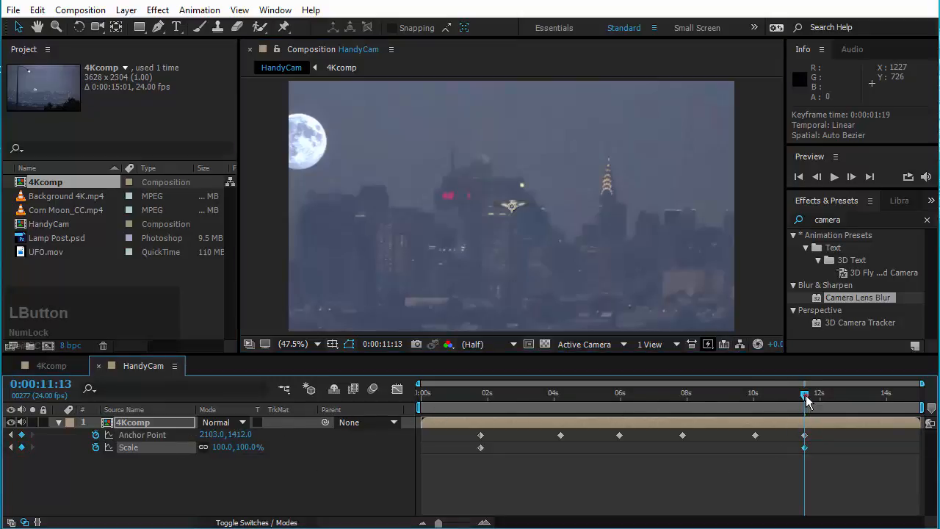
left_click_drag(806, 395, 822, 396)
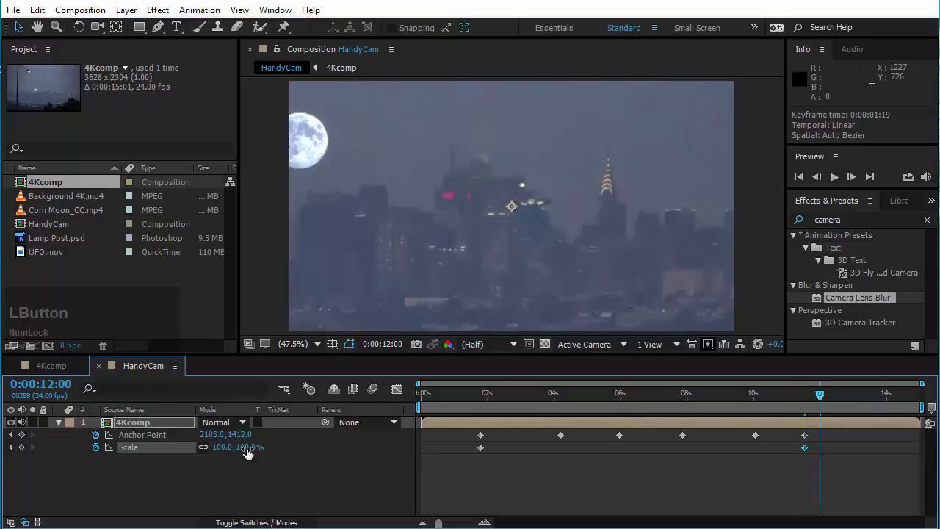
left_click_drag(248, 452, 225, 451)
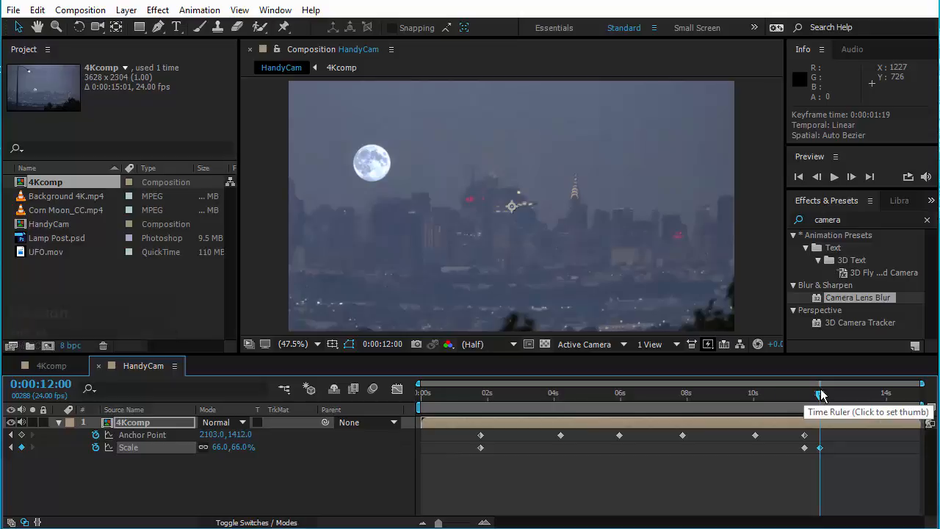
- Add a Scale keyframe of 150% at 0:00:12:09 on the 4Kcomp layer
left_click_drag(820, 395, 833, 392)
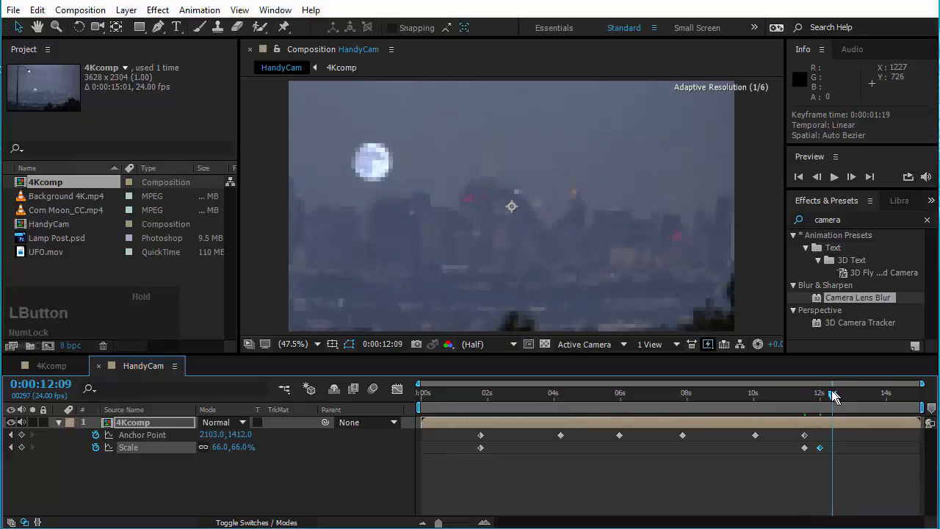
left_click_drag(256, 447, 247, 450)
type("1")
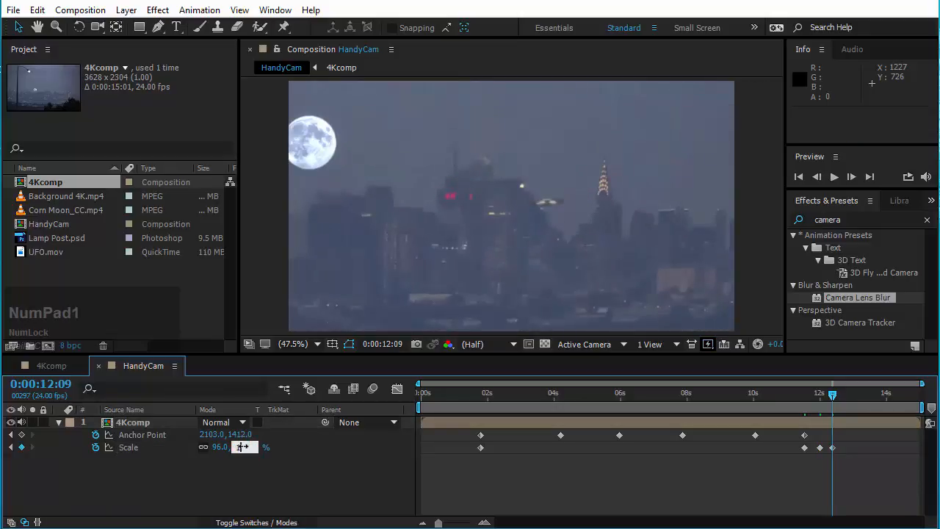
type("50")
key("KP_Enter")
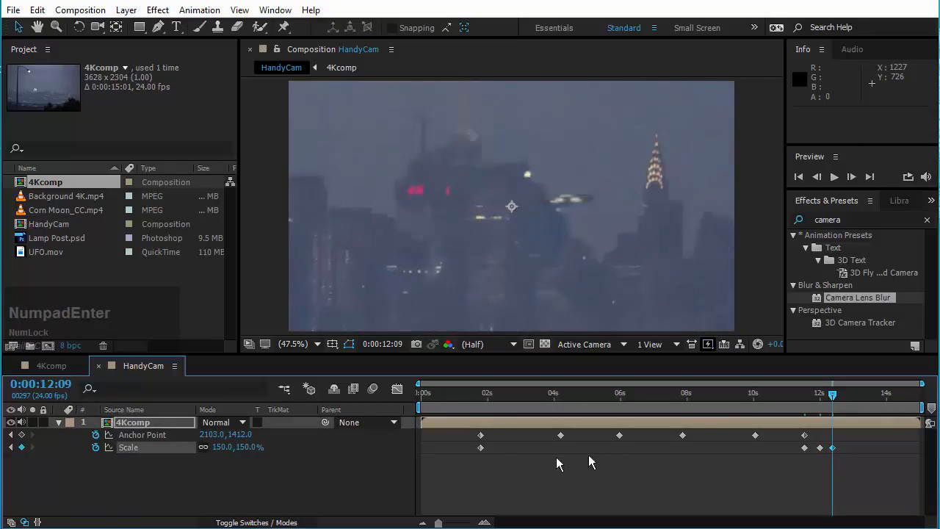
- Add Anchor Point keyframes of 2265, 1394 at 0:00:12:09 and 2455, 1396 at 0:00:14:23 on the 4Kcomp layer
mouse_move(829, 399)
left_mouse_down()
mouse_move(821, 399)
mouse_move(833, 401)
left_mouse_up()
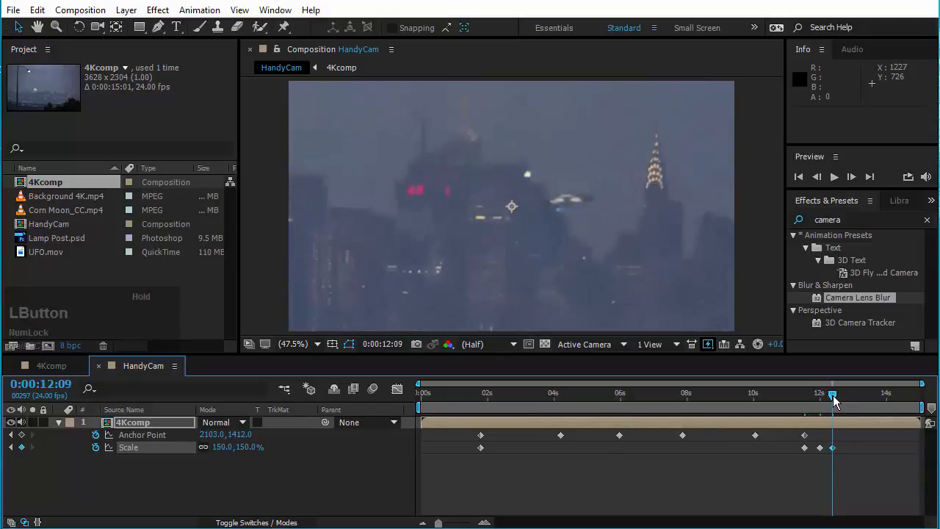
left_click_drag(240, 435, 323, 439)
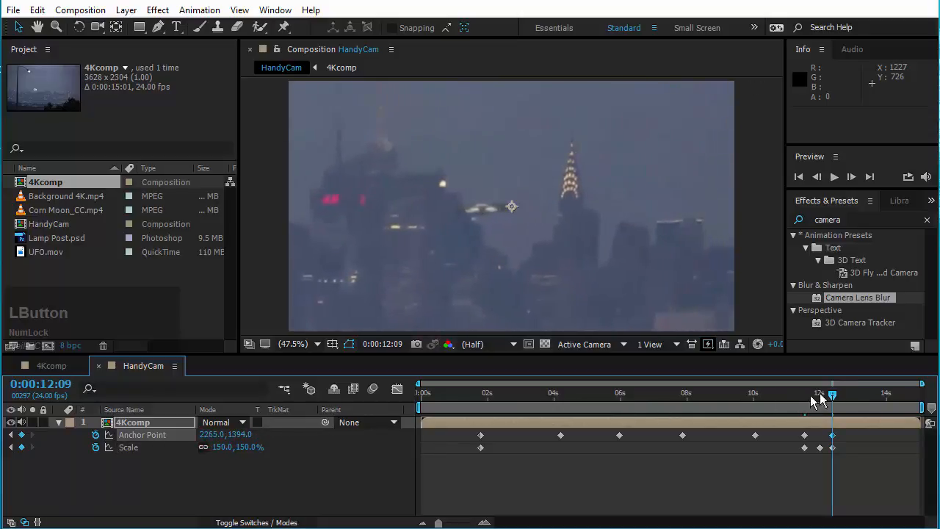
left_click_drag(829, 401, 920, 402)
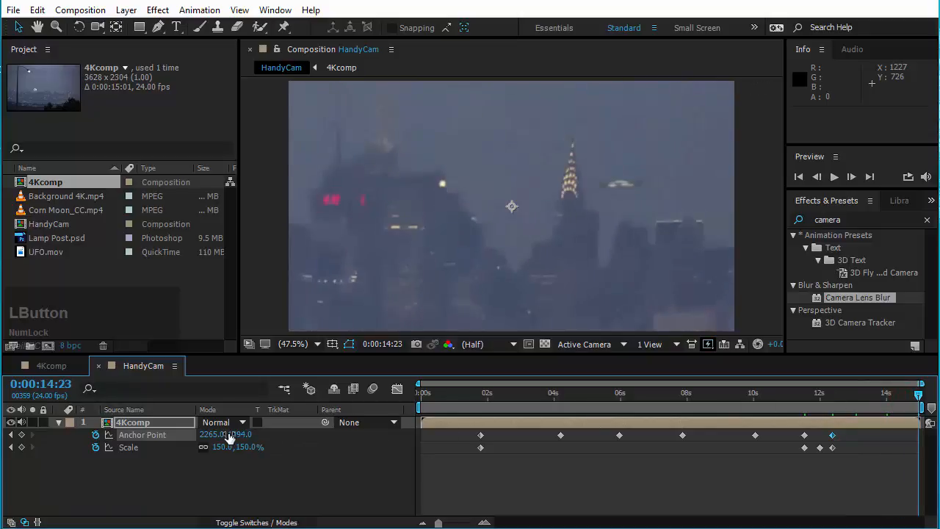
left_click_drag(238, 434, 346, 435)
left_click_drag(242, 435, 273, 434)
- Scrub through the end of the camera move and collapse the 4Kcomp layer's properties in the timeline
left_click_drag(864, 402, 927, 410)
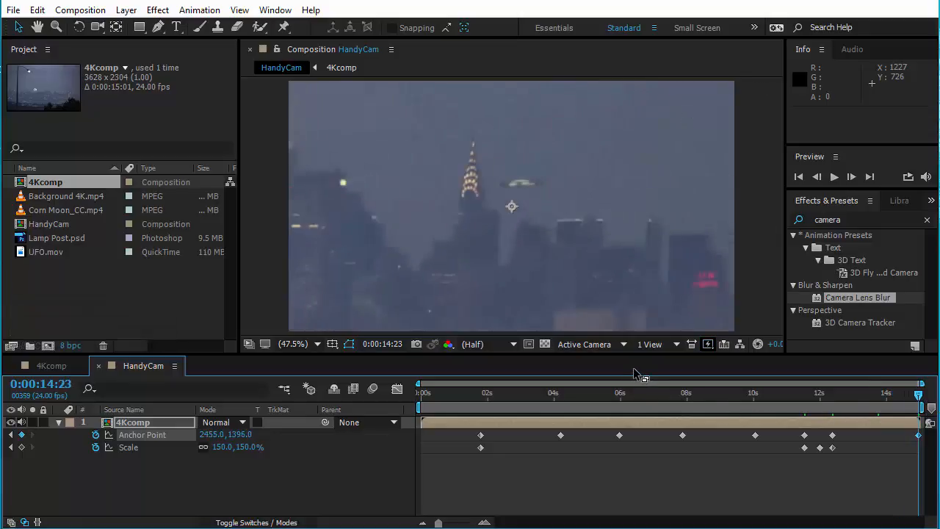
left_click_drag(788, 394, 920, 411)
left_click(58, 423)
left_click(185, 481)
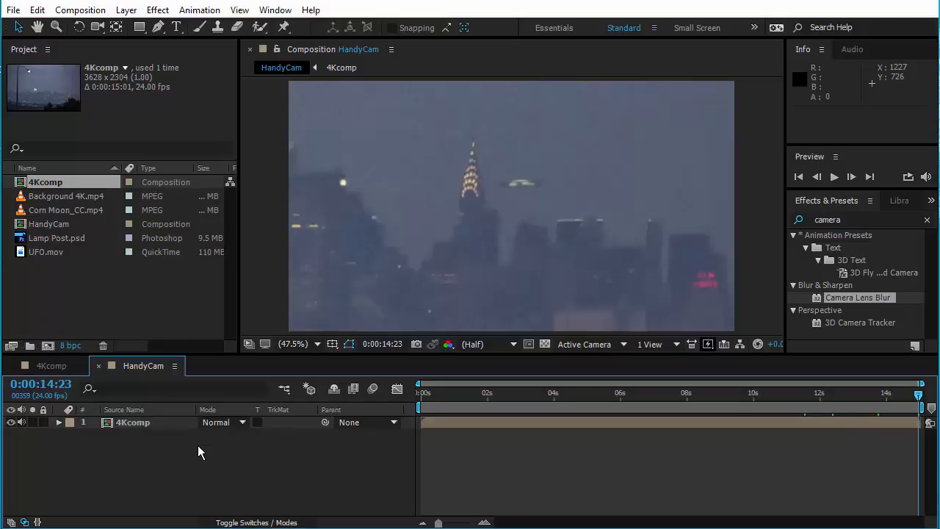
- Search the effects for "wiggle" and apply the Wiggle - position preset to the 4Kcomp layer
left_click(492, 423)
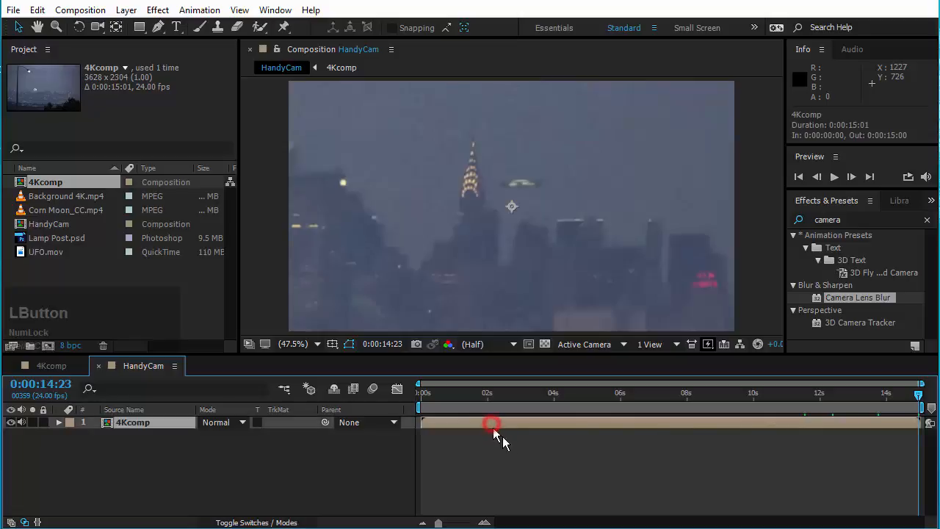
double_click(836, 220)
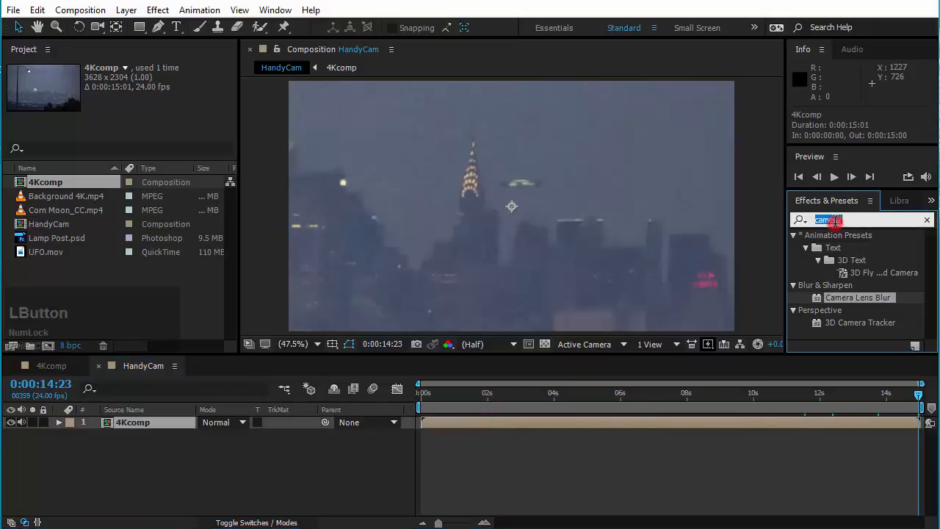
type("wiggle")
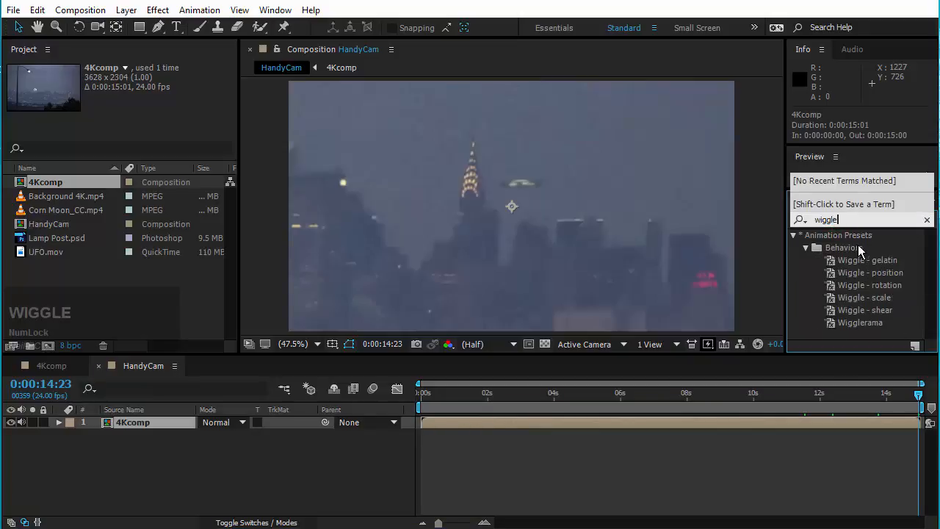
left_click(869, 272)
left_click_drag(843, 277, 564, 225)
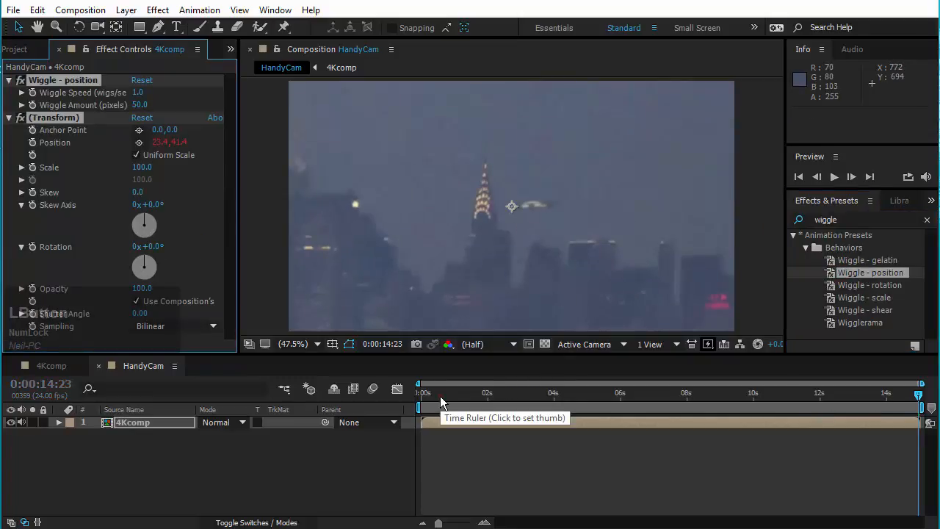
- Scrub the HandyCam timeline to 0:00:05:06 to check the position wiggle, and deselect the applied effects
left_click_drag(441, 396, 579, 382)
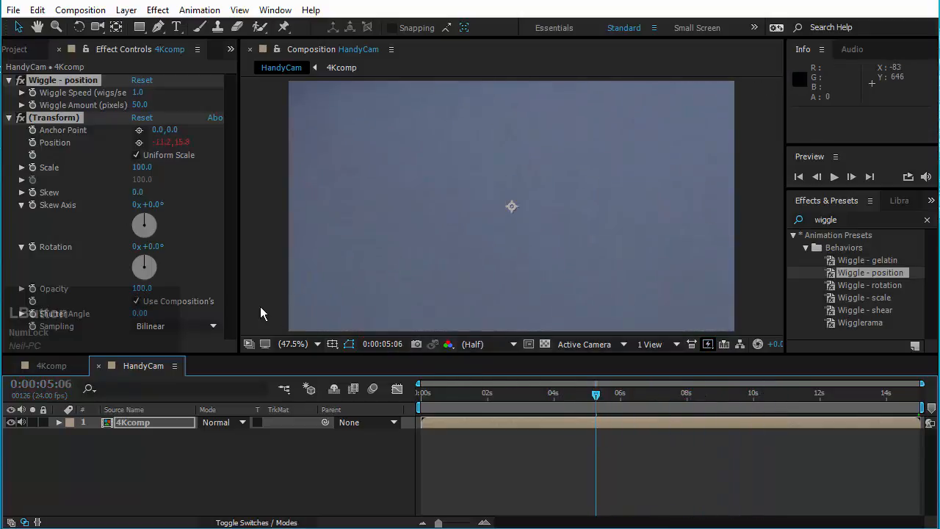
left_click(138, 86)
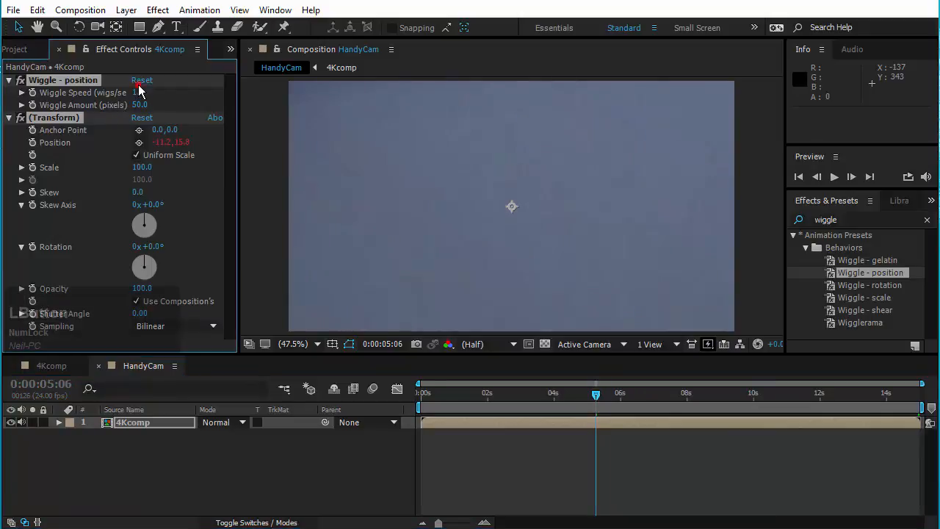
left_click(154, 82)
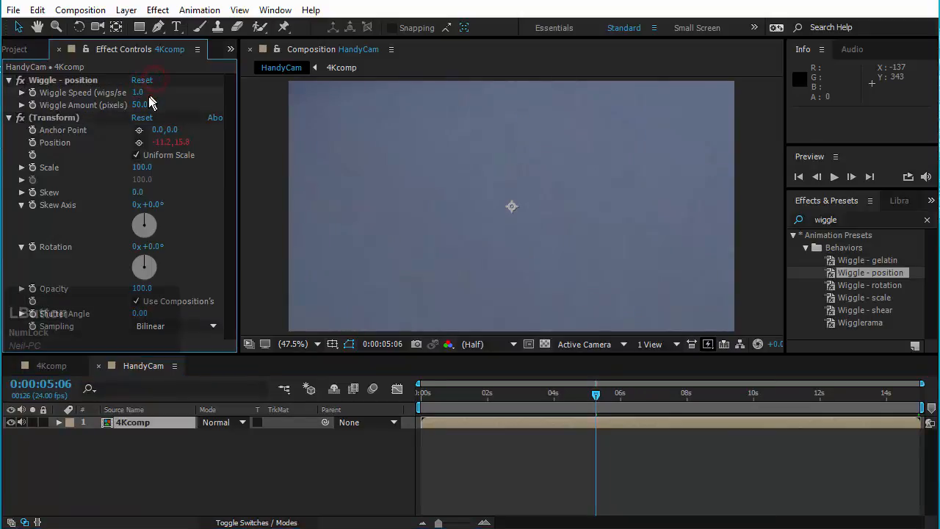
- Set the Wiggle Speed to 2 and start keyframing both Wiggle Speed and Wiggle Amount at 0:00:06:08
left_click(137, 93)
type("2")
key("KP_Enter")
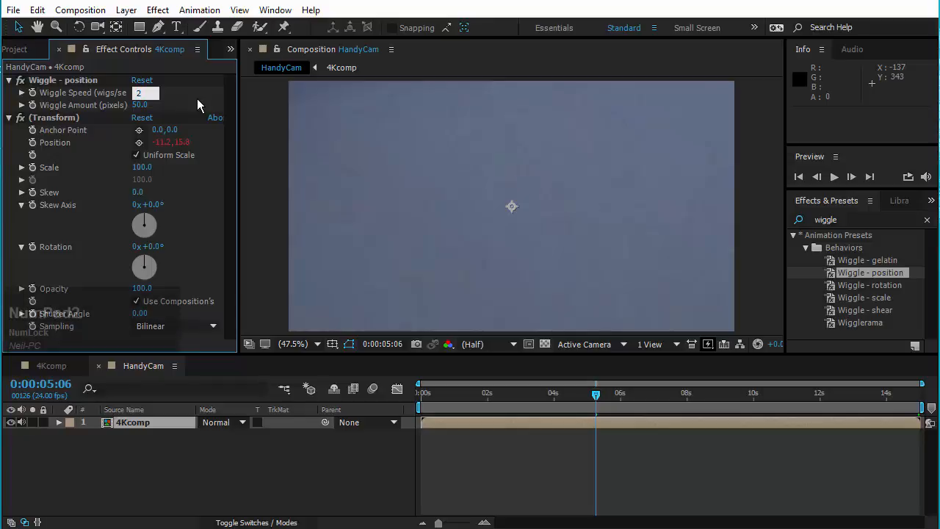
left_click_drag(525, 392, 632, 405)
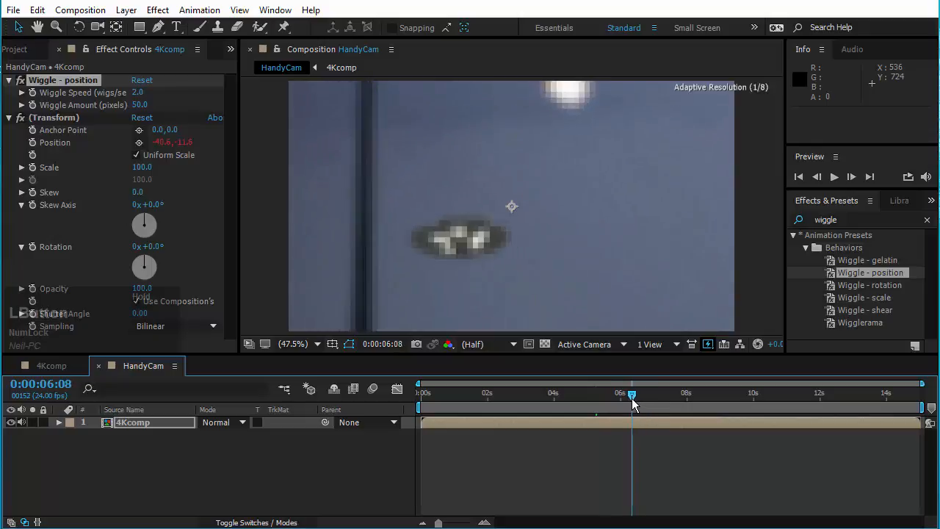
left_click(33, 93)
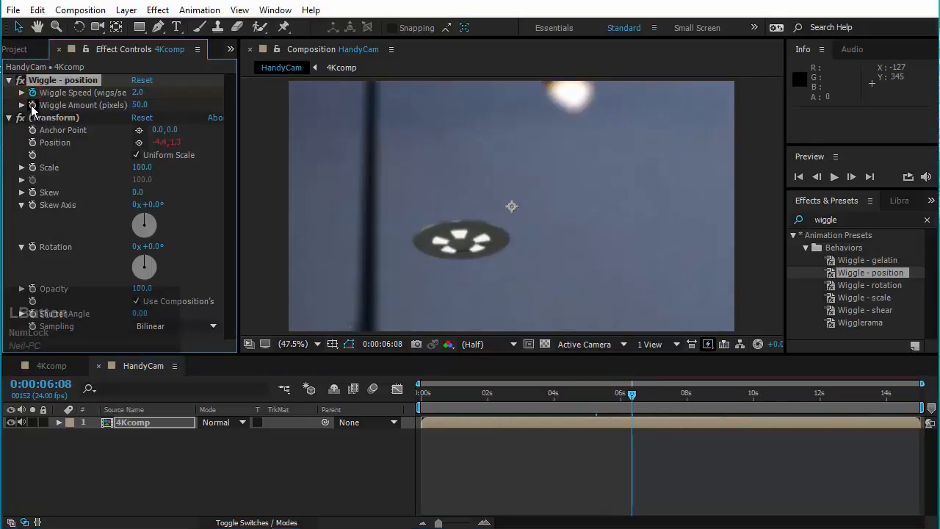
left_click(32, 106)
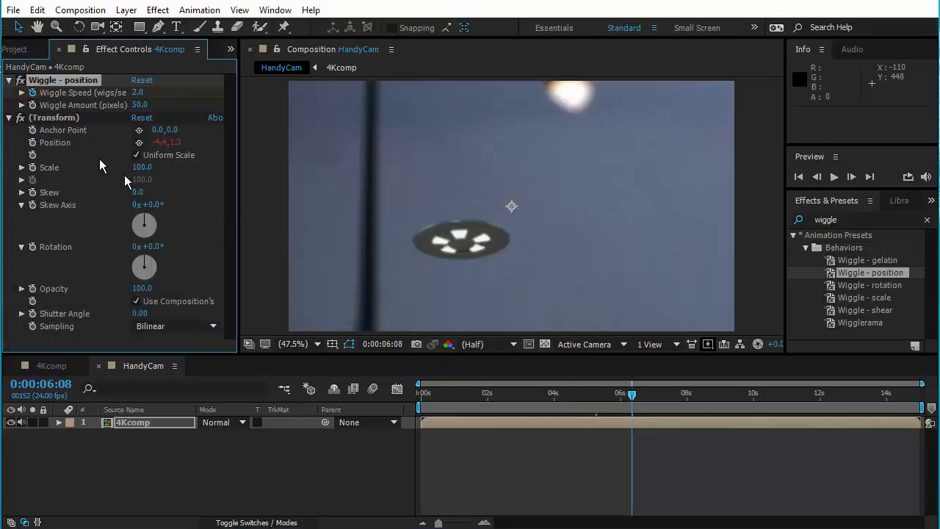
left_click(32, 105)
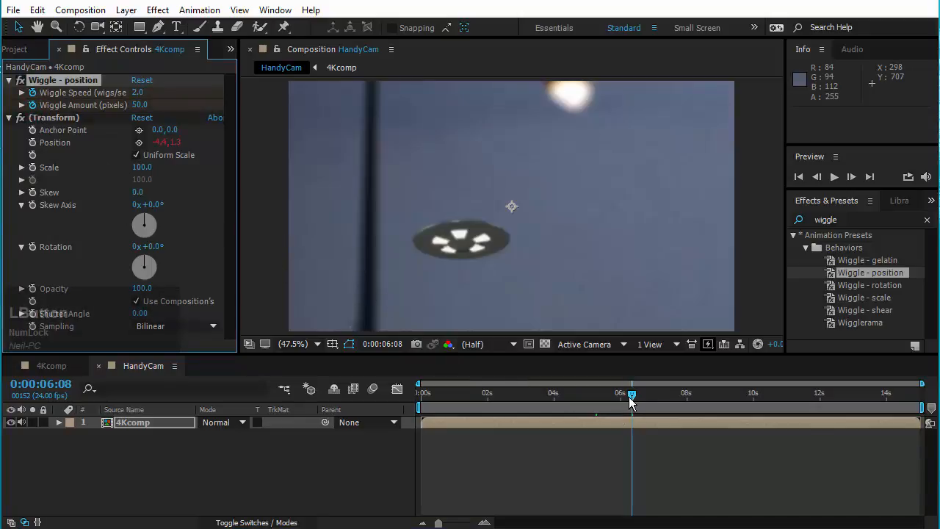
- At 0:00:00:11, keyframe Wiggle Speed at 1 and Wiggle Amount at 25, and scrub the timeline to review the changing shake
left_click_drag(631, 396, 436, 397)
left_click(141, 93)
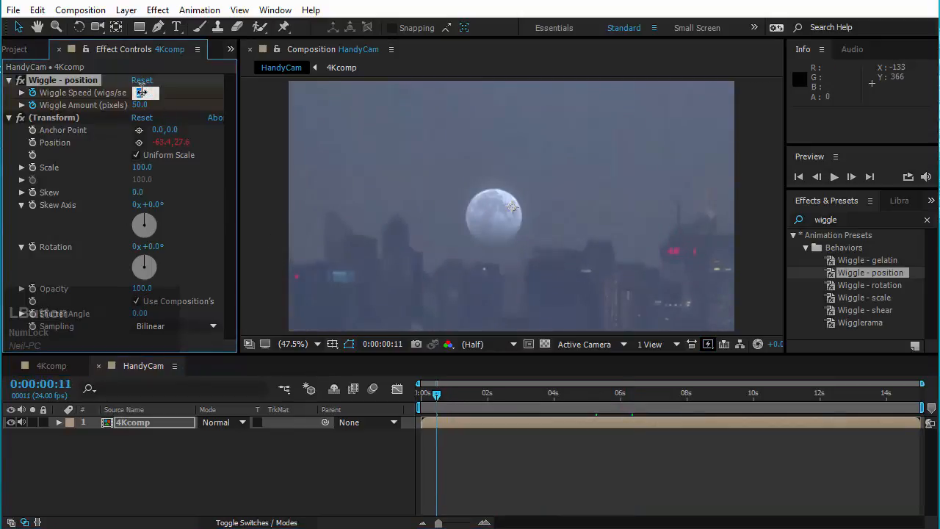
type("10")
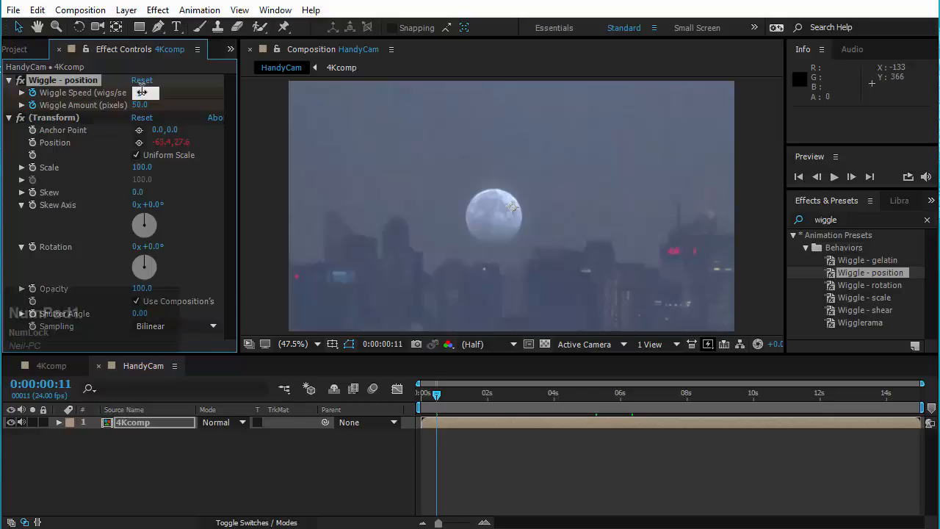
key("KP_Enter")
left_click(142, 105)
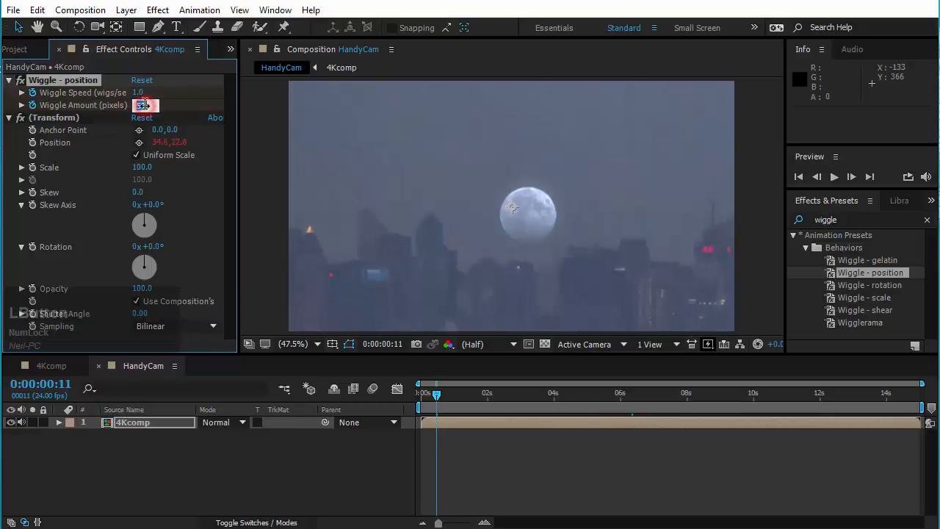
type("25")
key("KP_Enter")
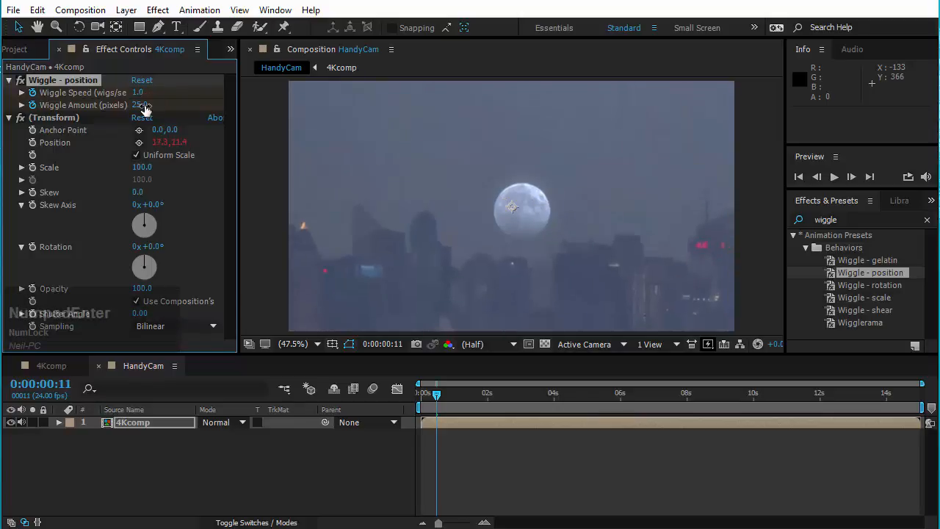
left_click_drag(438, 399, 926, 410)
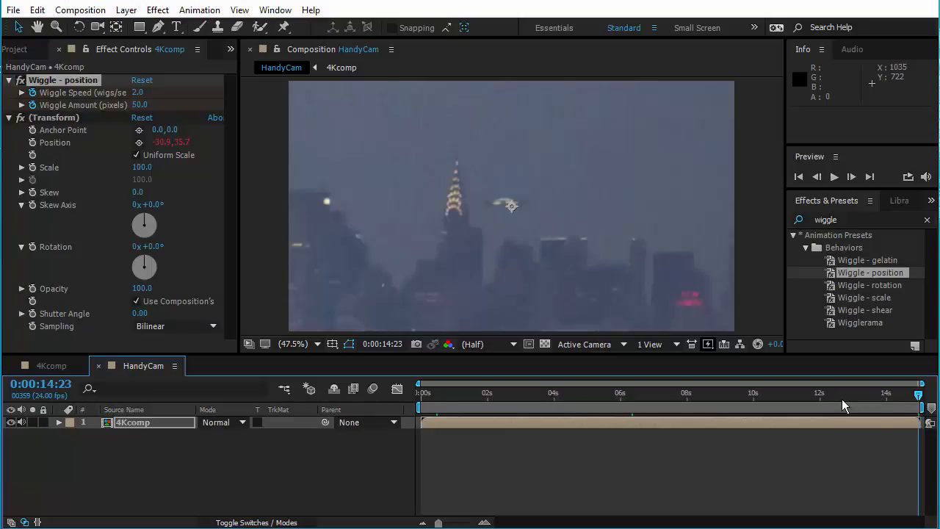
left_click_drag(825, 399, 443, 404)
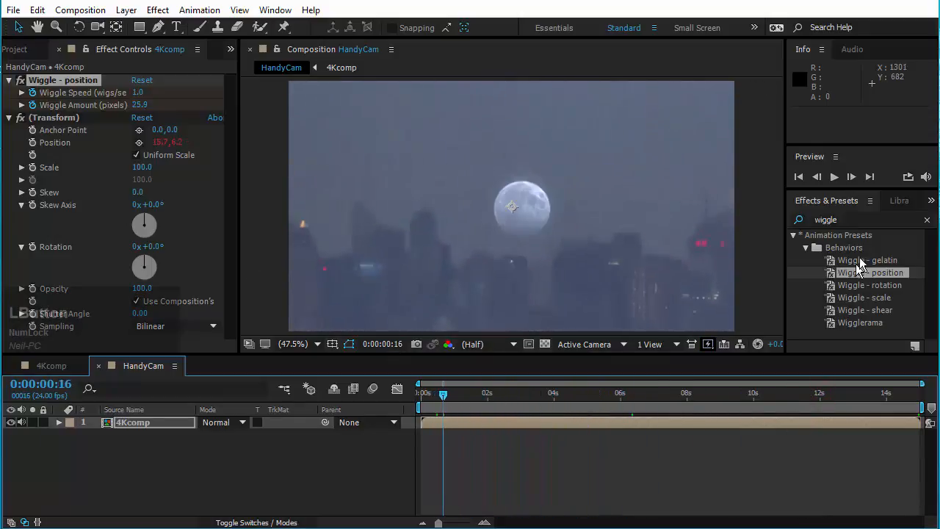
- Search the effects for "camera" and apply Camera Lens Blur to the 4Kcomp layer
left_click(849, 219)
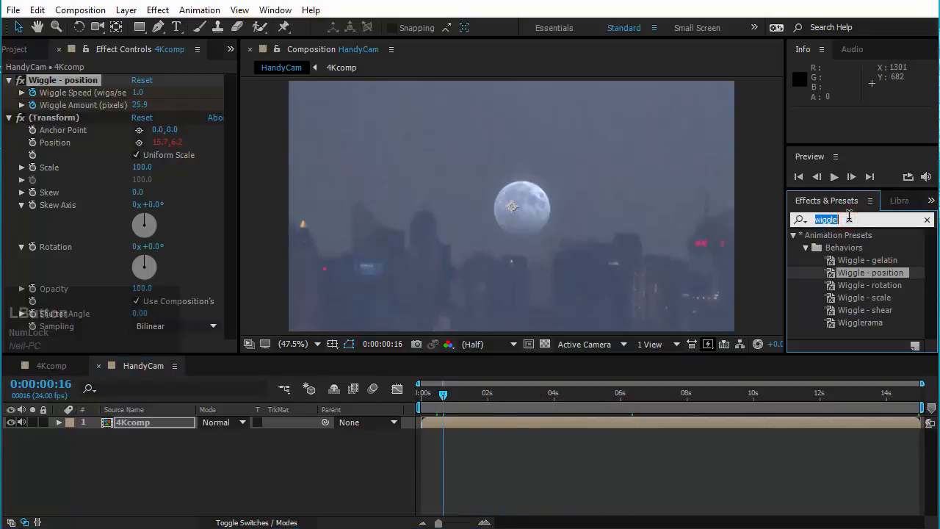
type("camera")
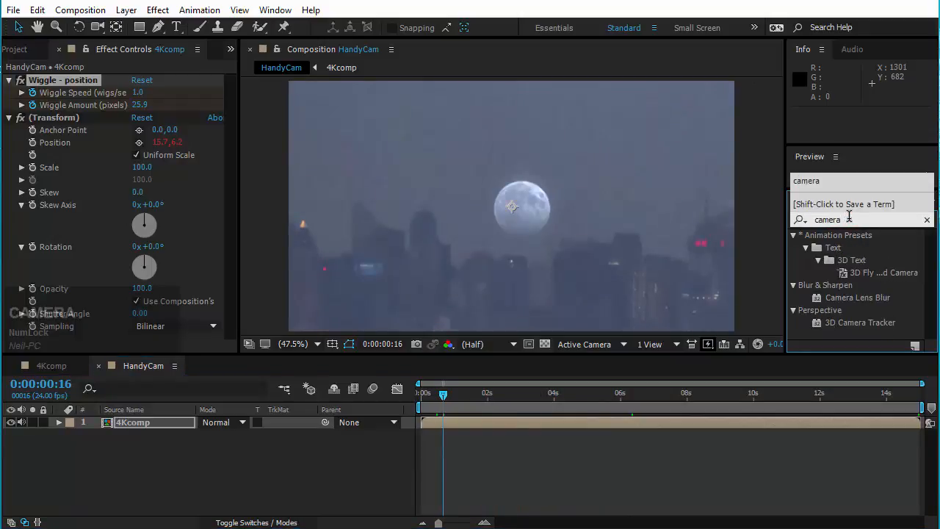
left_click_drag(871, 301, 598, 260)
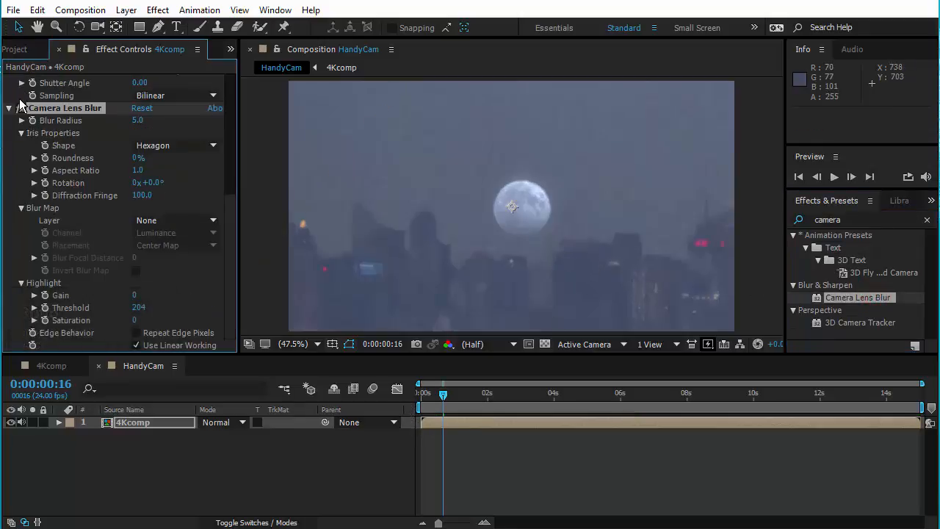
- Collapse the Wiggle - position and Transform effects above Camera Lens Blur
scroll(21, 277, "down", 1)
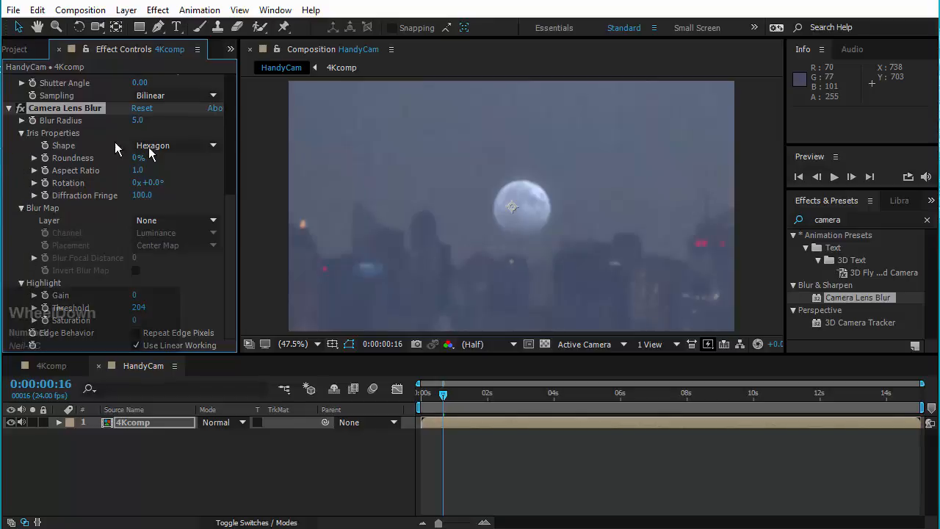
left_click_drag(224, 216, 231, 83)
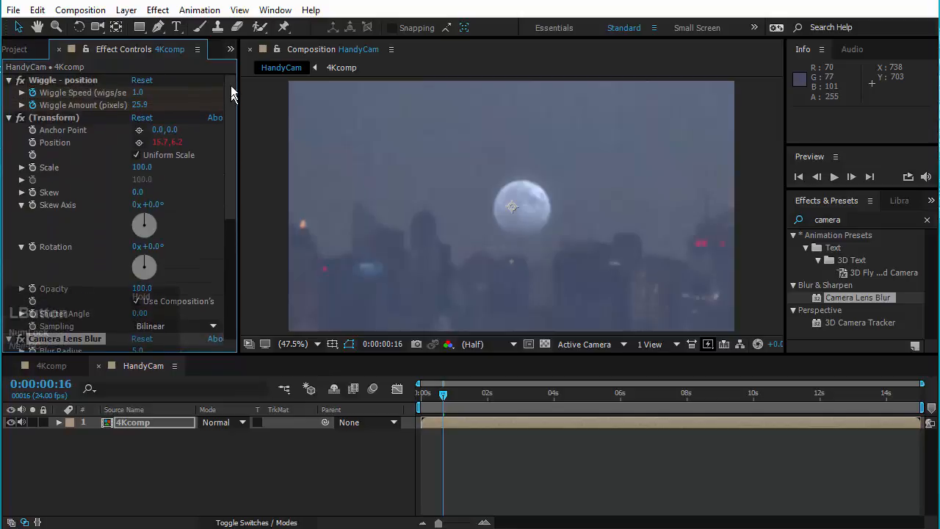
left_click(9, 80)
left_click(9, 93)
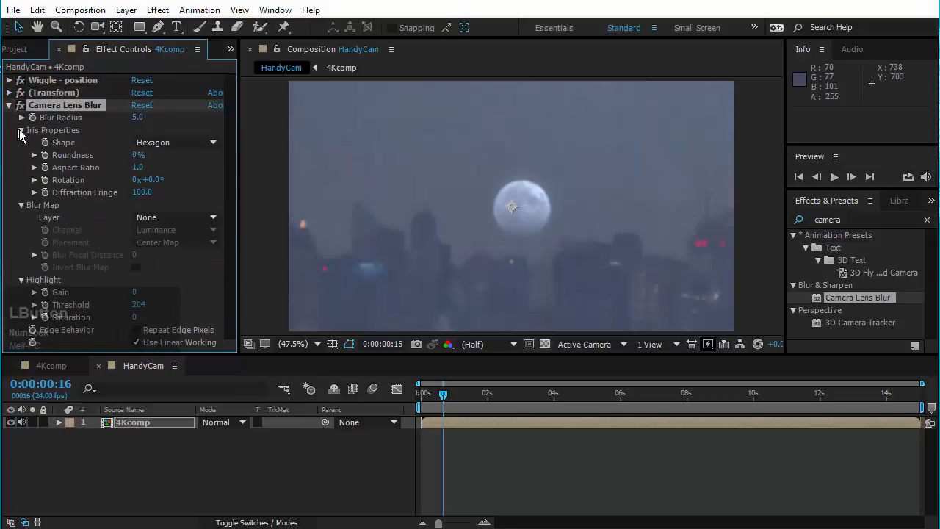
- Set the Camera Lens Blur's Blur Radius to 0 at 0:00:00:00
left_click_drag(443, 393, 397, 397)
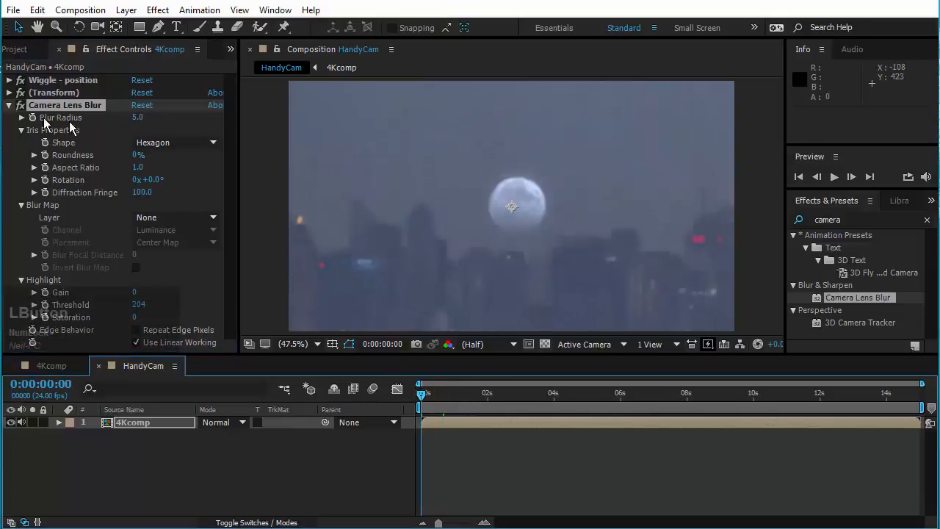
left_click(140, 118)
key("KP_Enter")
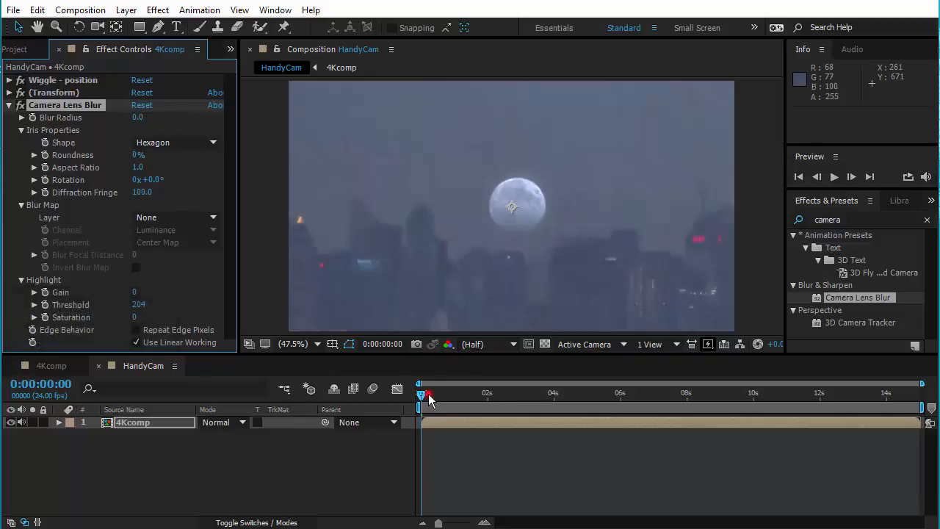
- Set the Blur Radius to 5 at 0:00:00:00 and start keyframing it
mouse_move(429, 399)
left_mouse_down()
mouse_move(484, 402)
mouse_move(420, 408)
mouse_move(426, 393)
mouse_move(414, 397)
left_mouse_up()
left_click(141, 117)
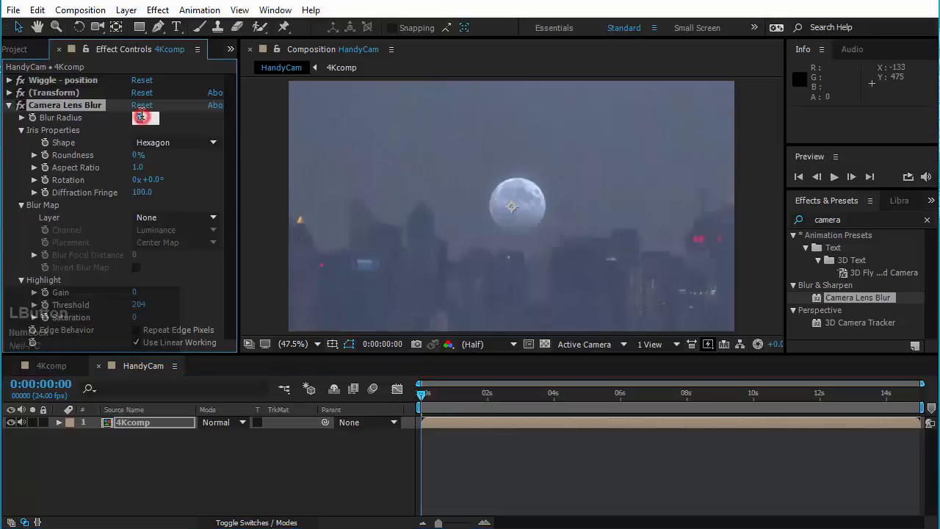
type("5")
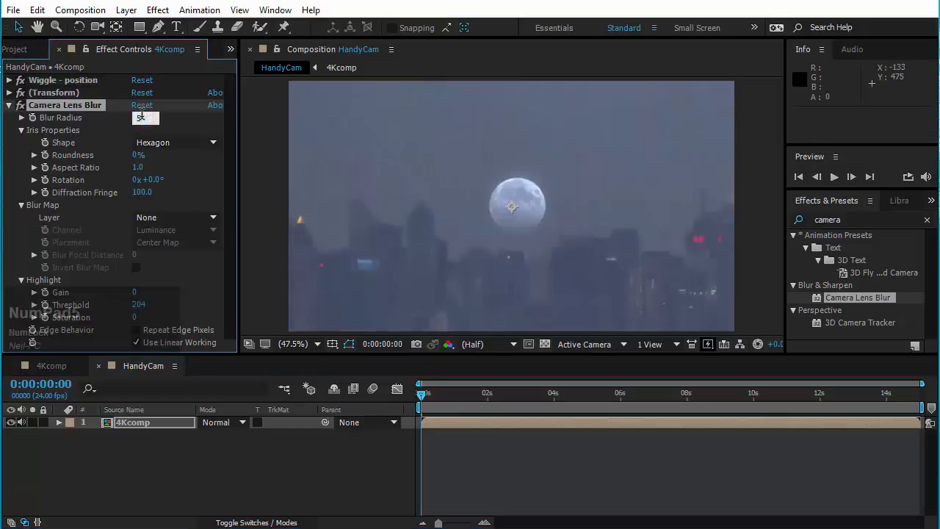
key("Return")
left_click(31, 117)
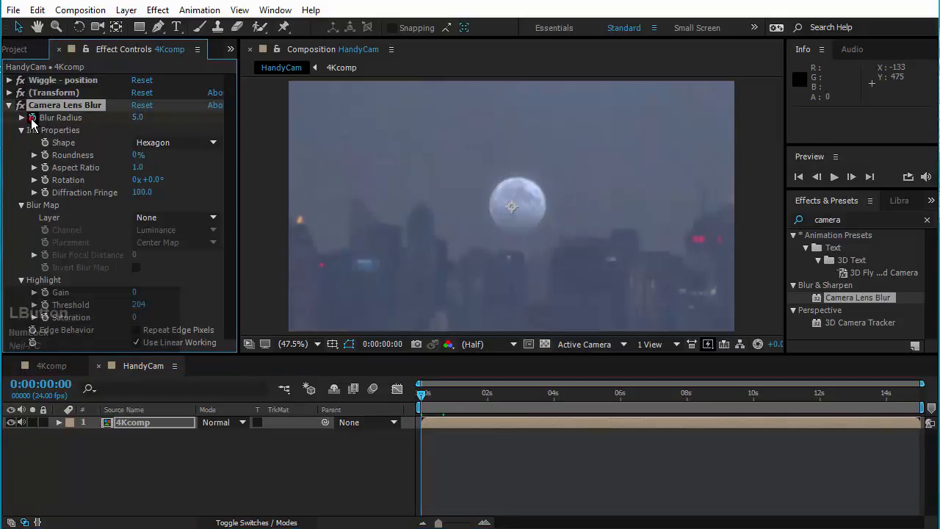
- Add Blur Radius keyframes of 10 at 0:00:00:09 and 0 at 0:00:00:19
left_click_drag(423, 396, 433, 396)
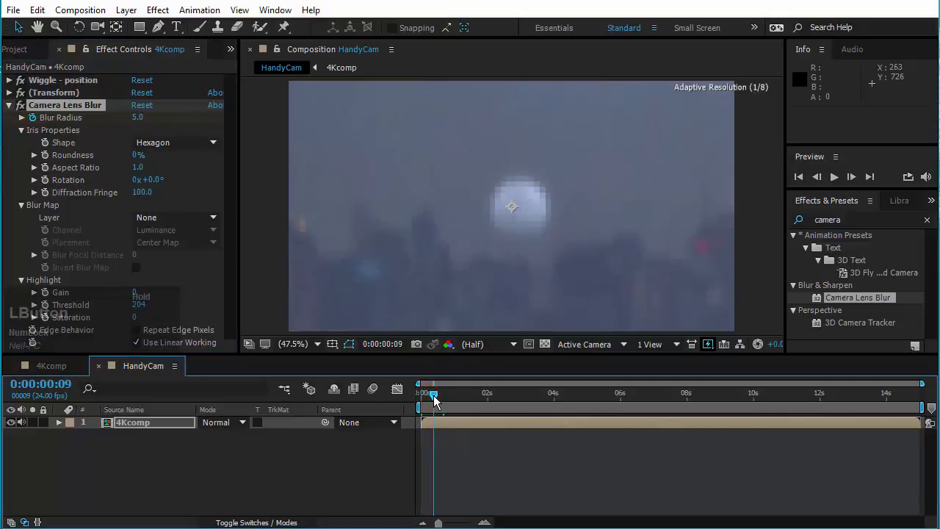
left_click(138, 118)
type("10")
key("Return")
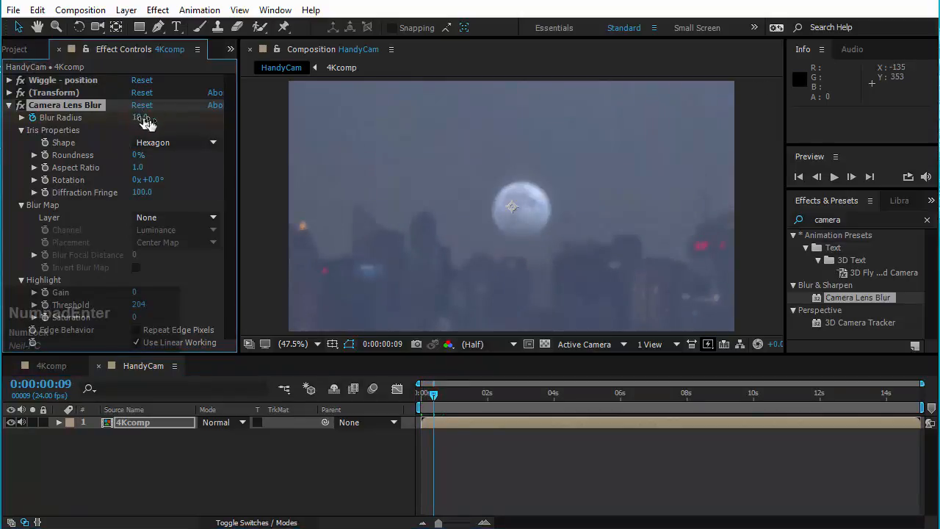
left_click_drag(434, 394, 446, 394)
left_click(140, 117)
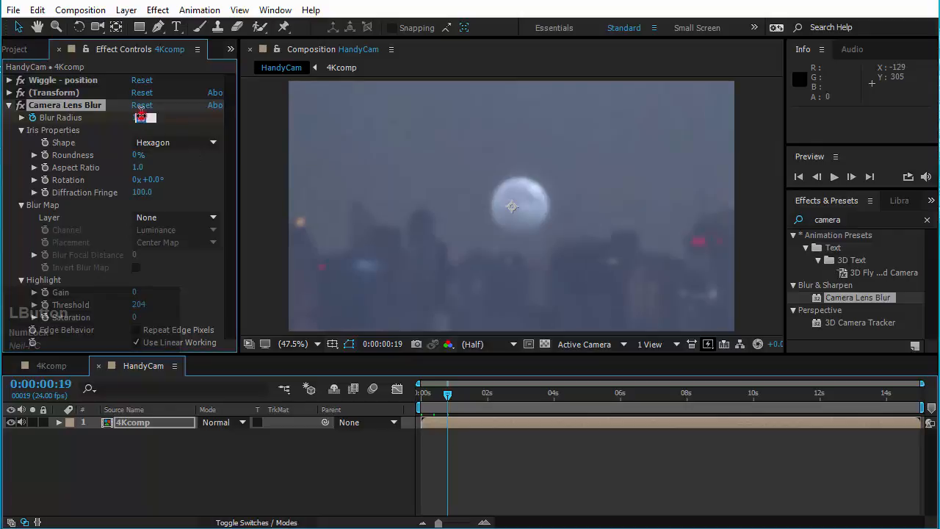
type("0")
key("KP_Enter")
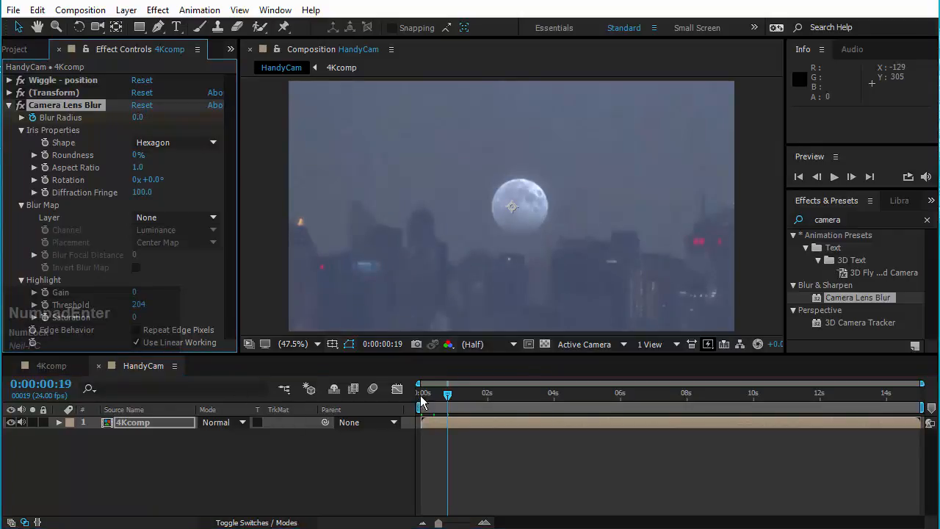
- Set the composition preview resolution to Full and scrub through the opening seconds to check the focus blur
left_click_drag(422, 399, 458, 399)
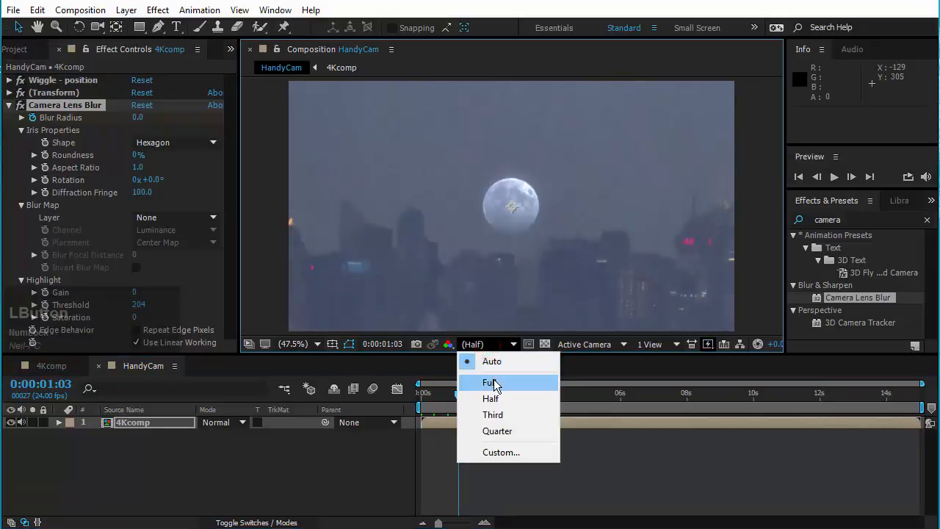
left_click(490, 382)
left_click_drag(458, 393, 509, 392)
left_click(490, 393)
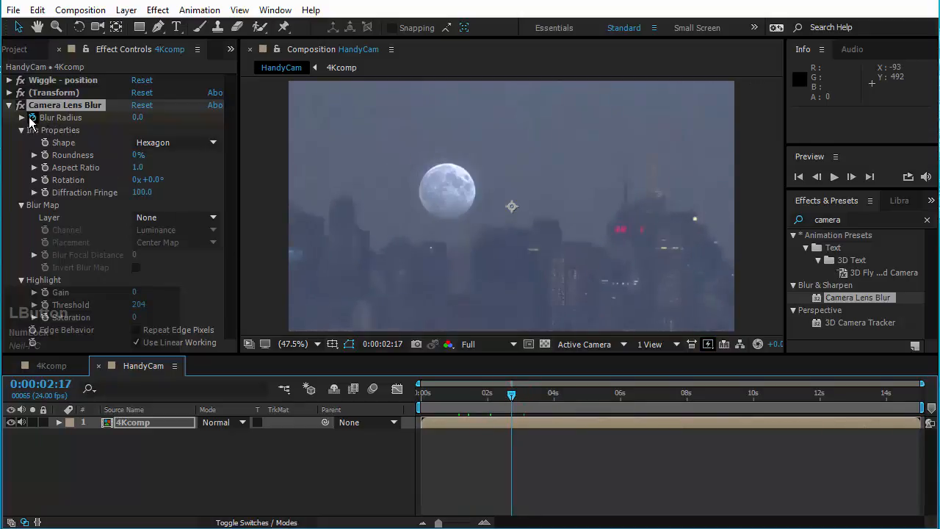
- Reveal the 4Kcomp layer's keyframed properties, collapse Wiggle - position, and hide Anchor Point and Scale so only Blur Radius stays expanded
key("u")
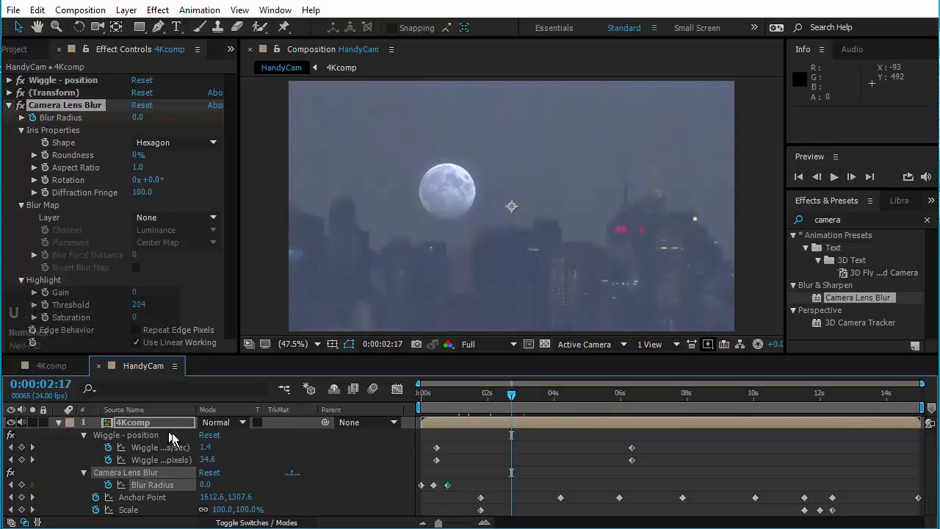
left_click(84, 436)
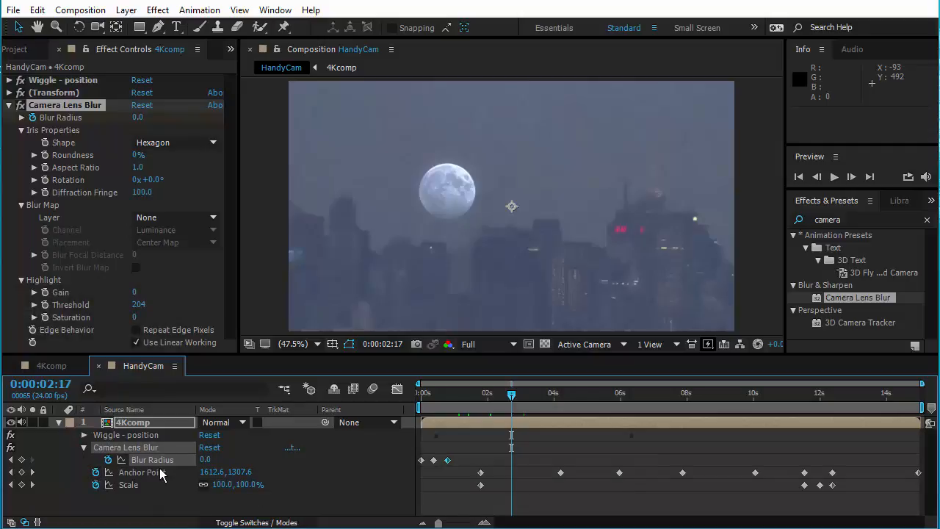
key("Num_Lock")
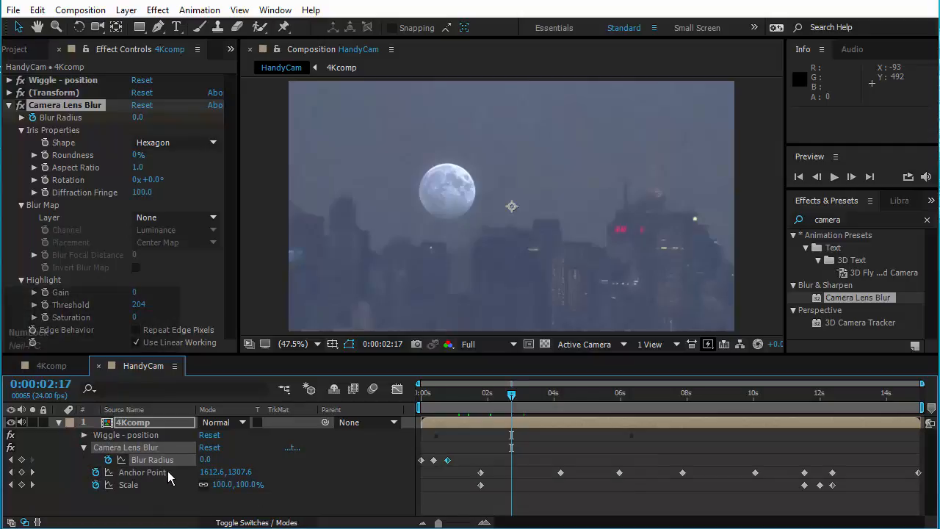
key("shift+a")
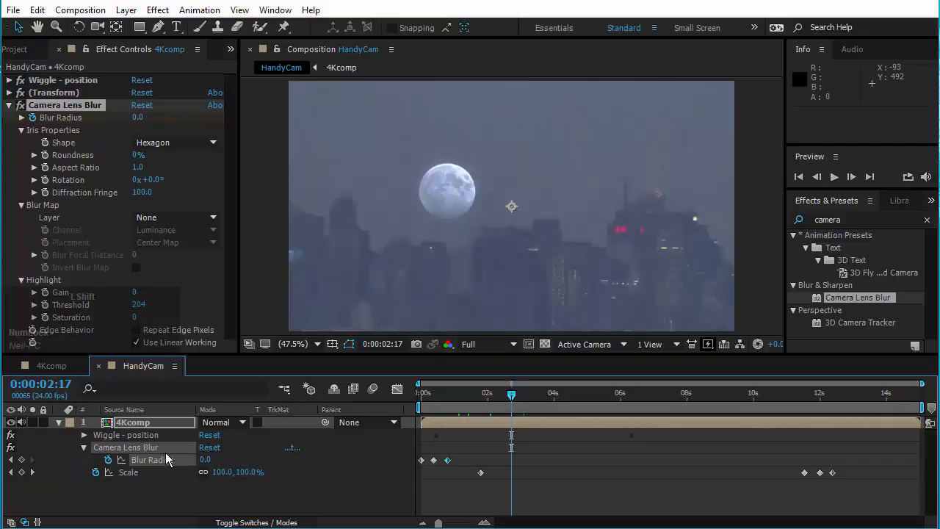
key("shift+s")
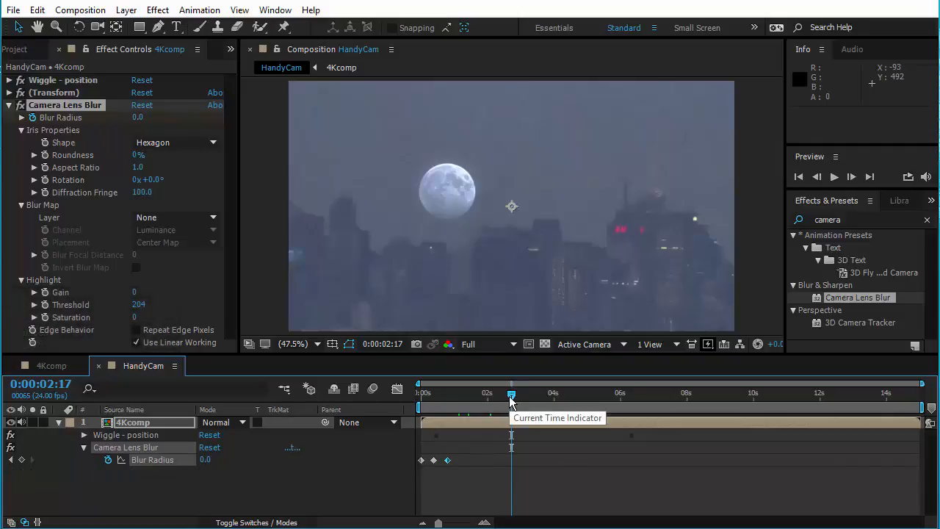
- Add a Blur Radius keyframe of 0 shortly after the two-second mark and one of 5 at 0:00:04:02
left_click_drag(511, 399, 557, 395)
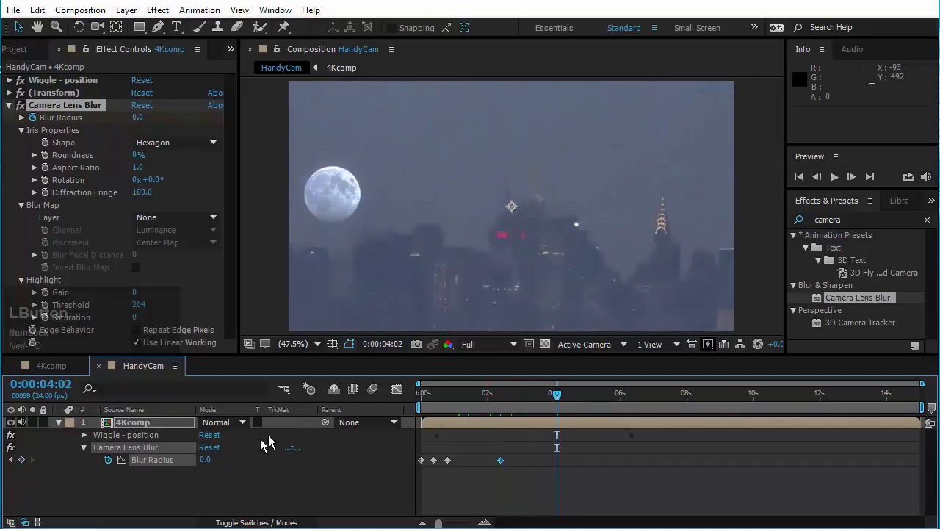
left_click(205, 460)
type("5")
key("KP_Enter")
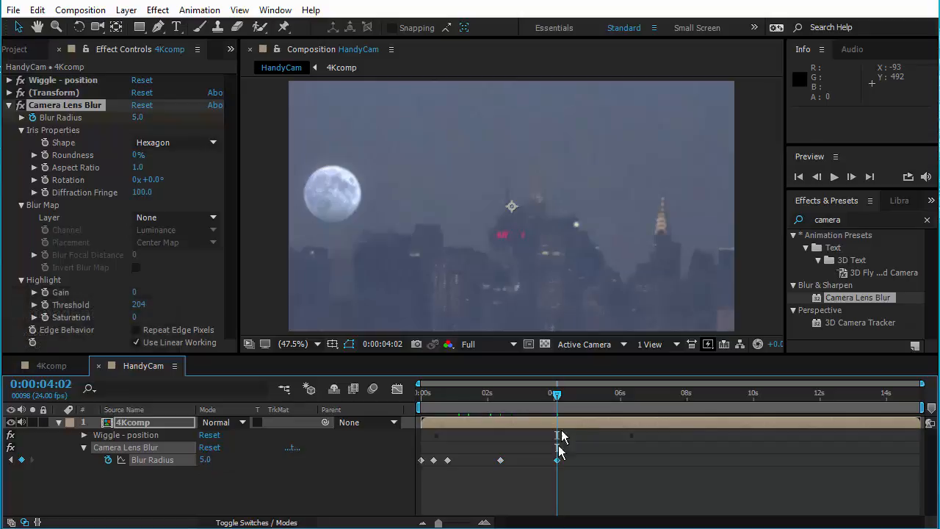
- Shift the last Blur Radius keyframe back to 0:00:03:21 and add a keyframe of 0 at 0:00:04:08
left_click_drag(557, 395, 567, 398)
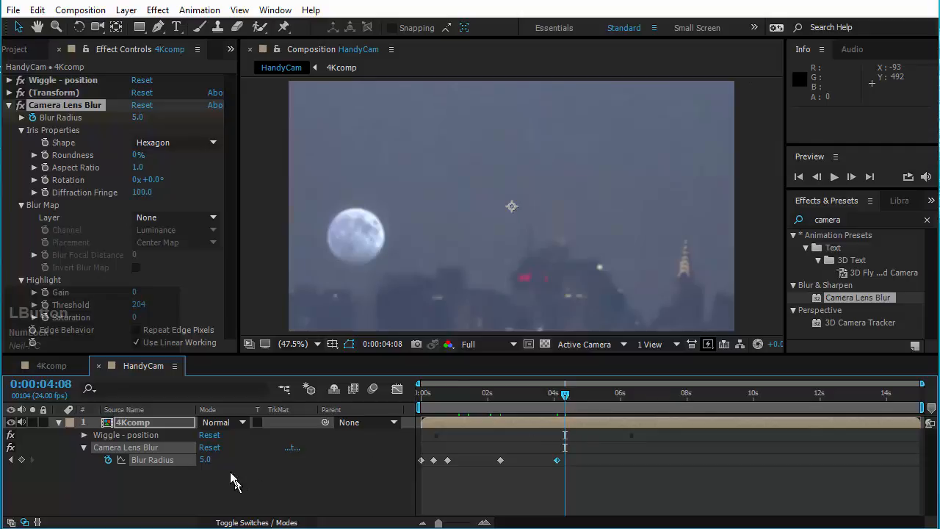
left_click_drag(557, 460, 554, 463)
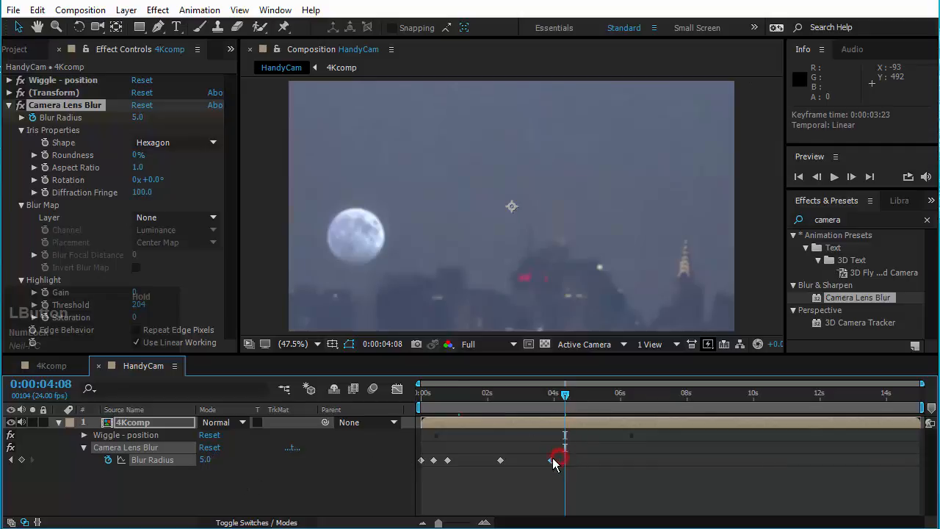
left_click(202, 460)
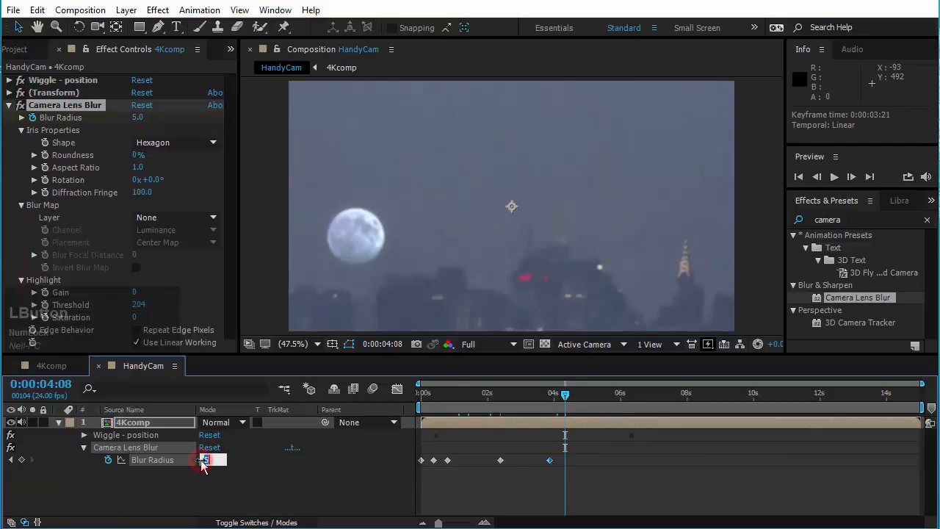
type("0")
key("KP_Enter")
- Hold Blur Radius with a keyframe of 0 at 0:00:05:23 and add one of 10 at 0:00:06:06
left_click_drag(565, 397, 621, 403)
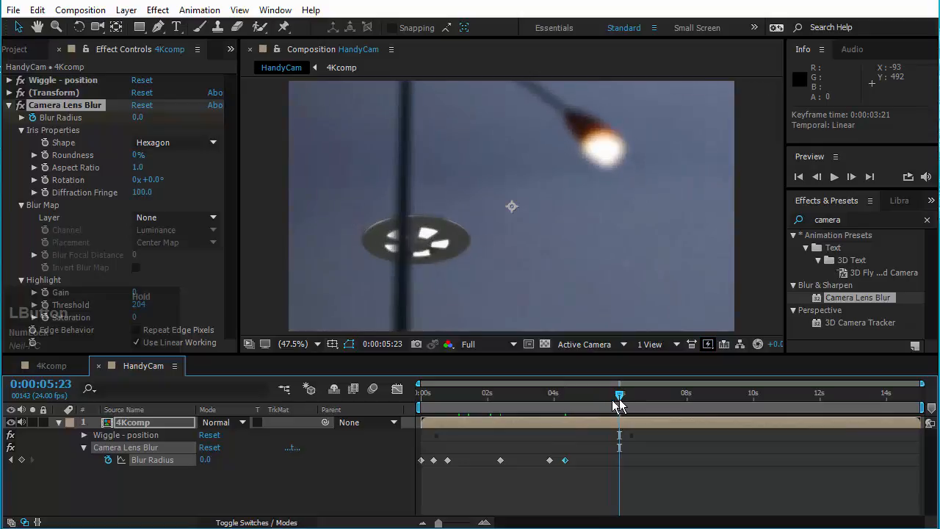
left_click(22, 460)
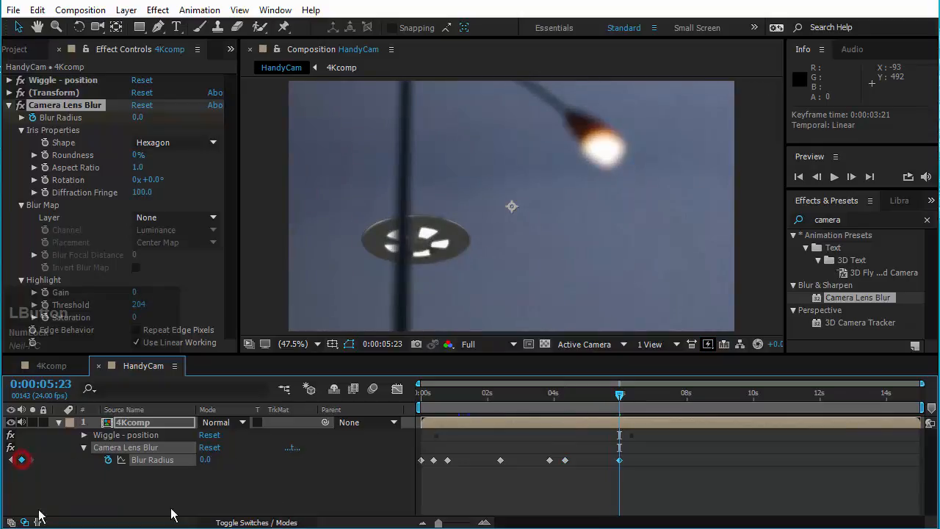
left_click_drag(621, 399, 629, 397)
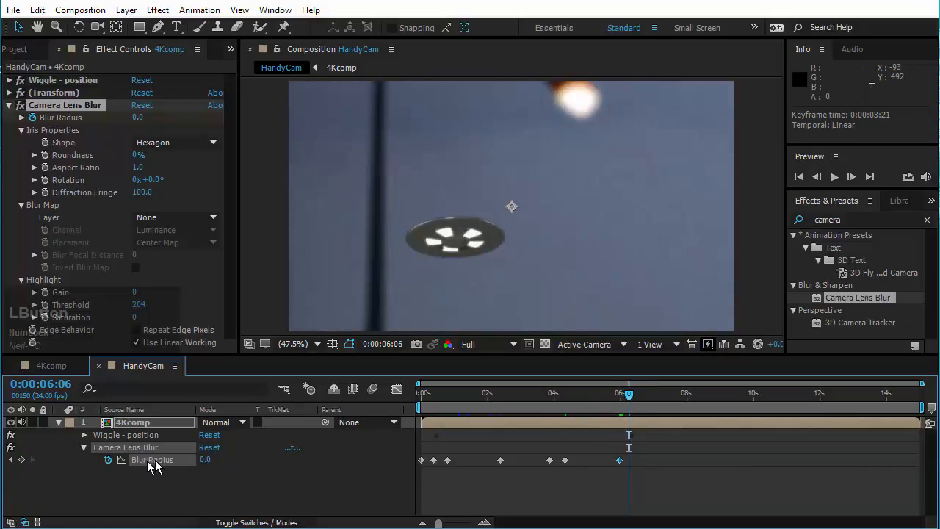
left_click(205, 460)
type("0")
key("KP_Enter")
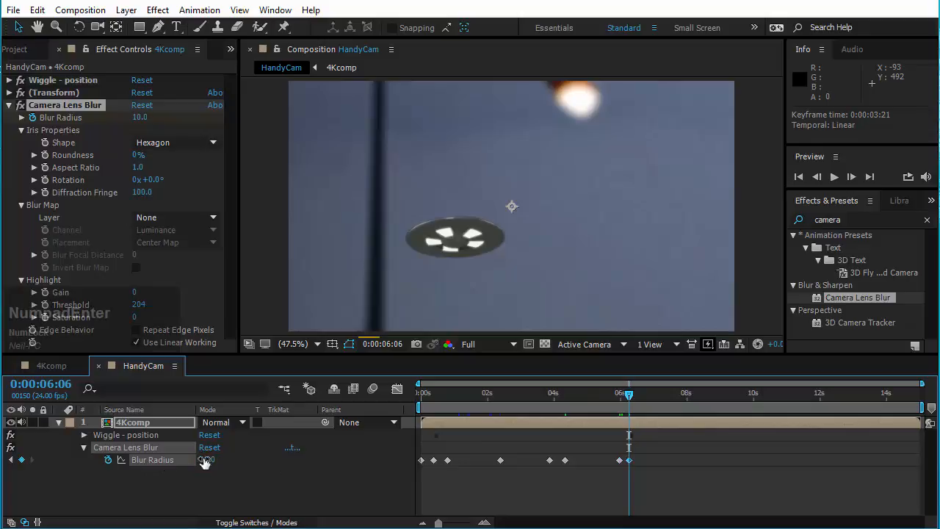
- Add a Blur Radius keyframe of 5 at 0:00:06:11, shift it to 0:00:06:13 and set its value to 0
left_click_drag(623, 398, 636, 396)
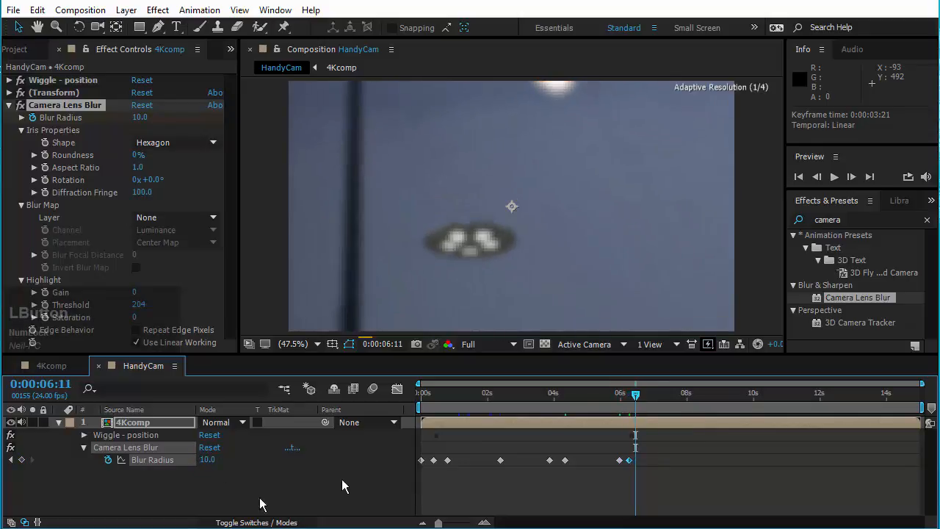
left_click(208, 460)
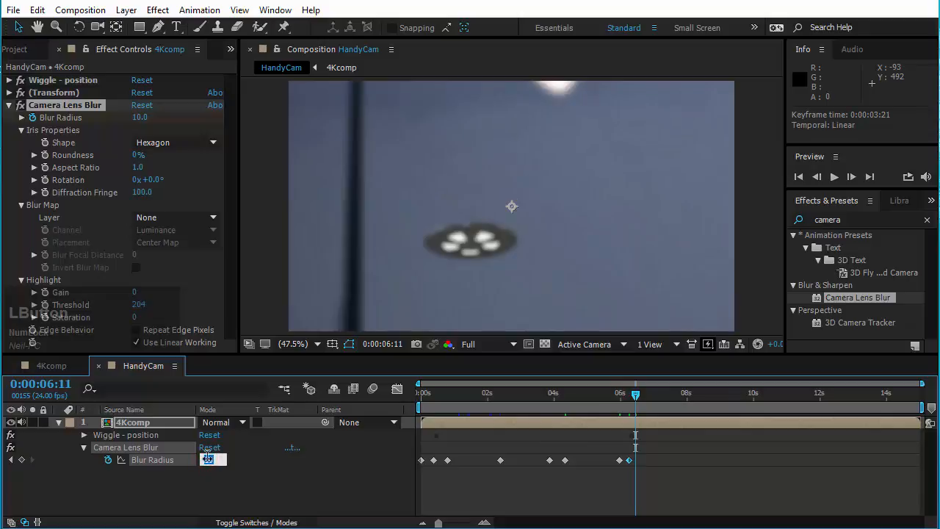
type("5")
key("KP_Enter")
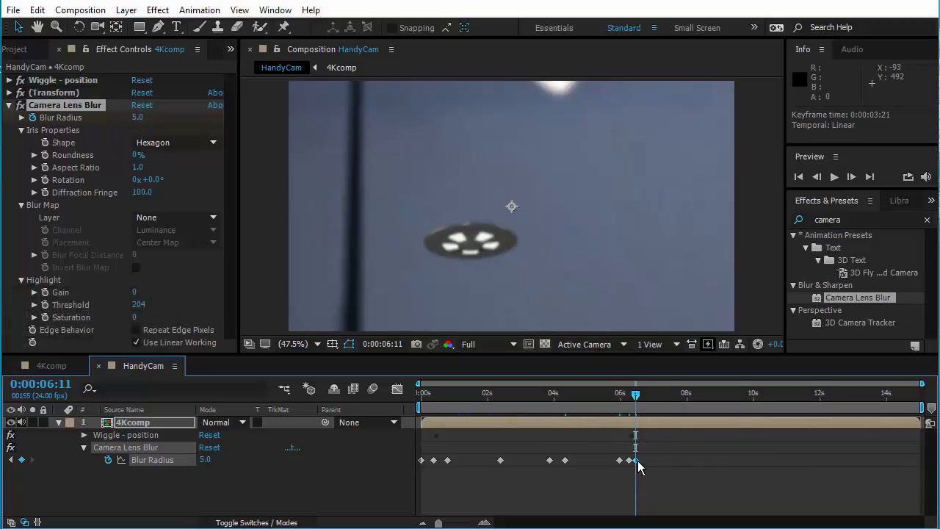
left_click_drag(638, 462, 639, 461)
left_click(638, 397)
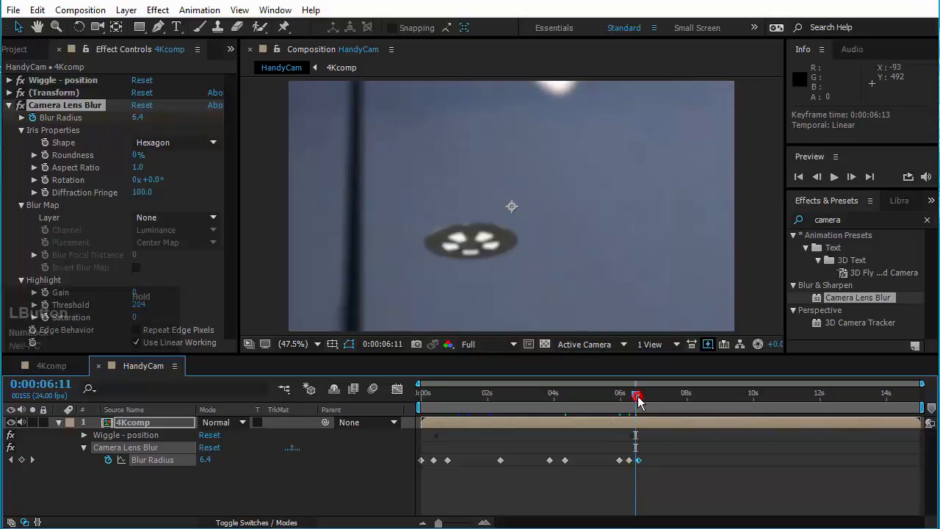
left_click_drag(638, 401, 639, 397)
left_click(206, 460)
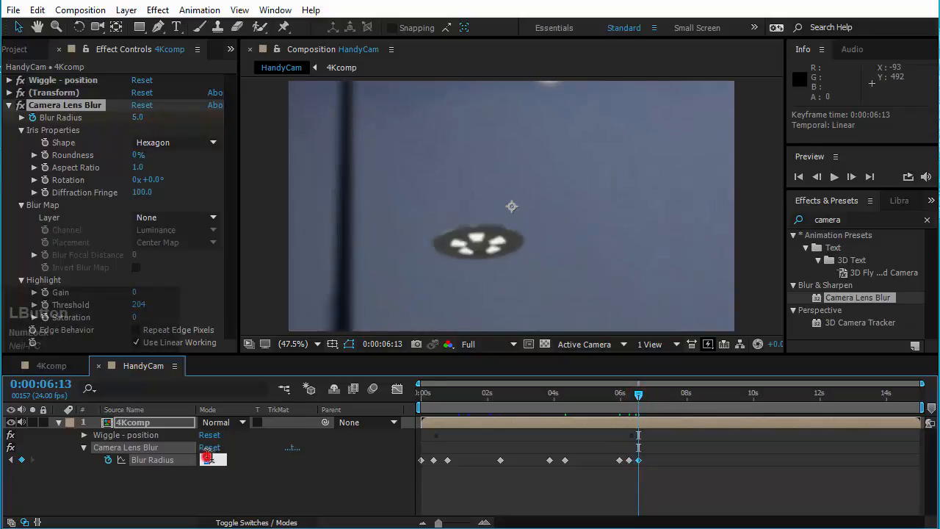
type("0")
key("KP_Enter")
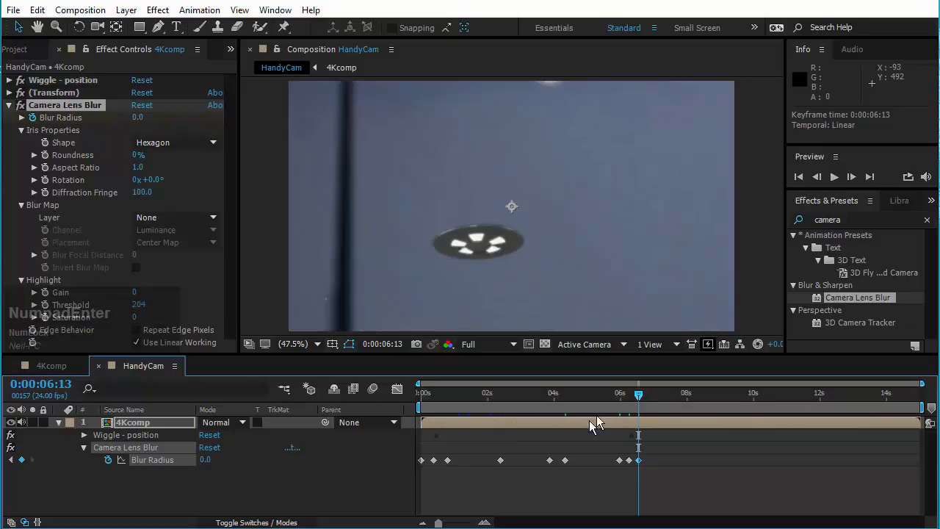
- Hold Blur Radius with a keyframe of 0 at 0:00:09:21 and add one of 10 at 0:00:10:03
mouse_move(624, 396)
left_mouse_down()
mouse_move(613, 399)
mouse_move(639, 399)
left_mouse_up()
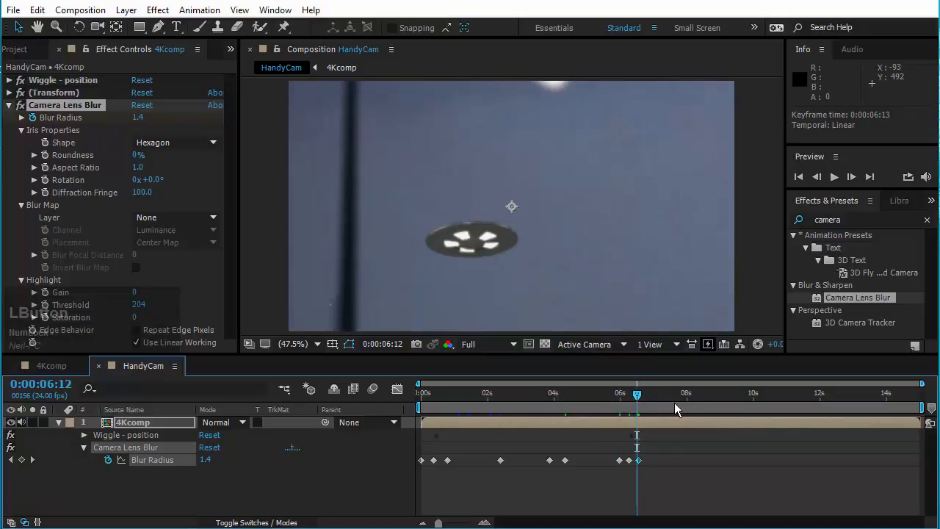
left_click(697, 395)
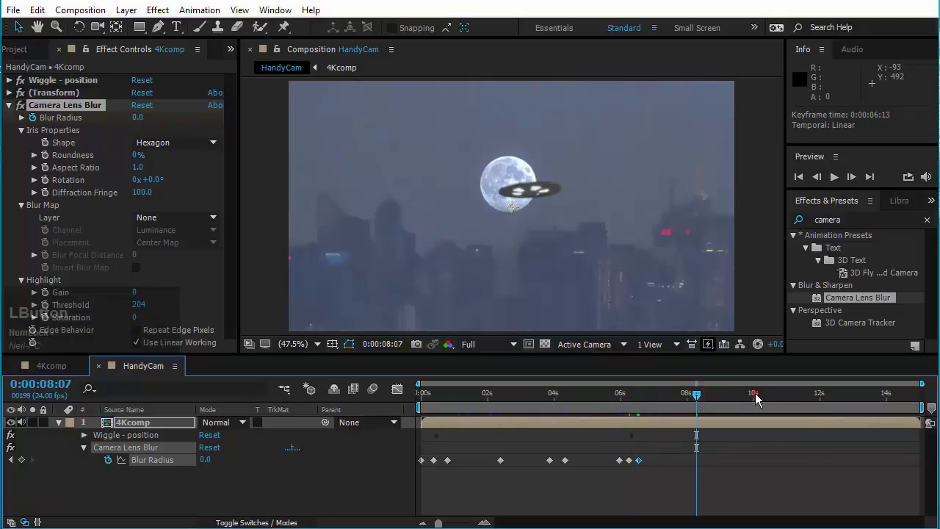
left_click(755, 395)
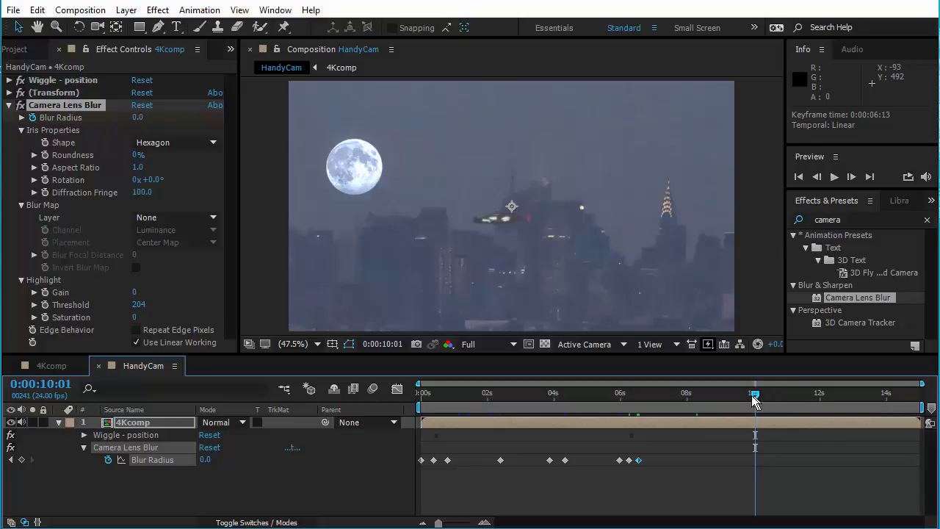
left_click_drag(754, 396, 749, 396)
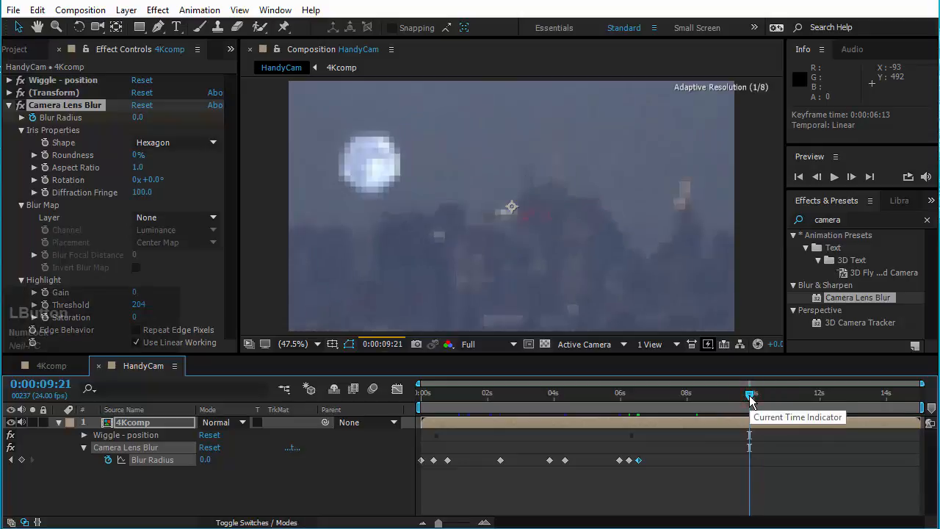
left_click(21, 460)
left_click_drag(756, 394, 758, 397)
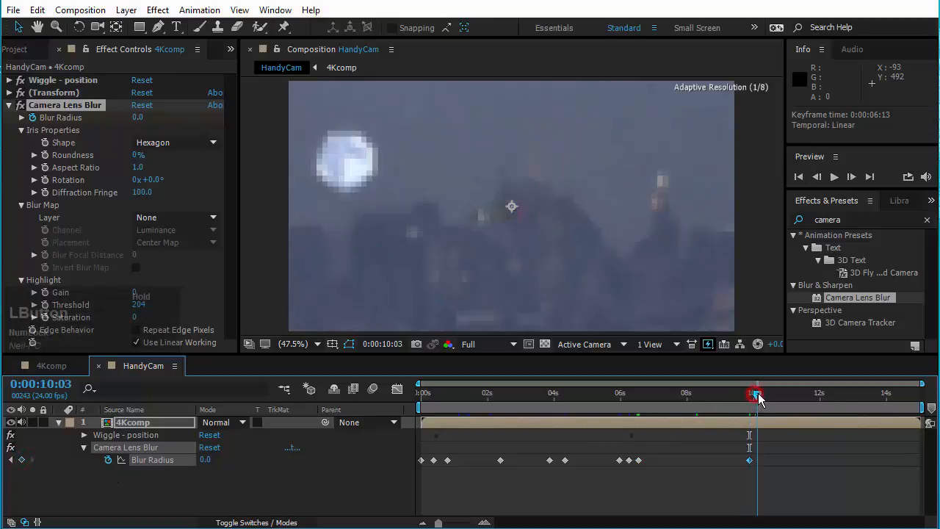
left_click(205, 460)
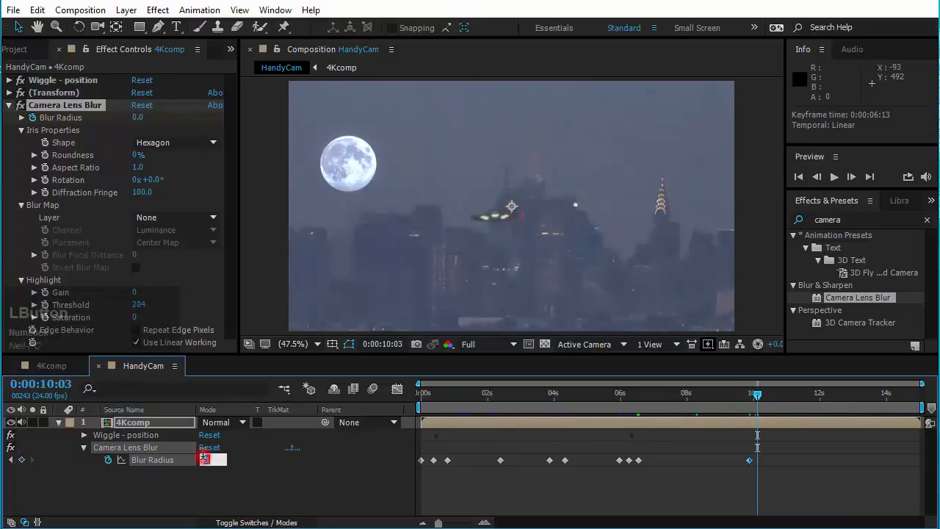
type("10")
key("KP_Enter")
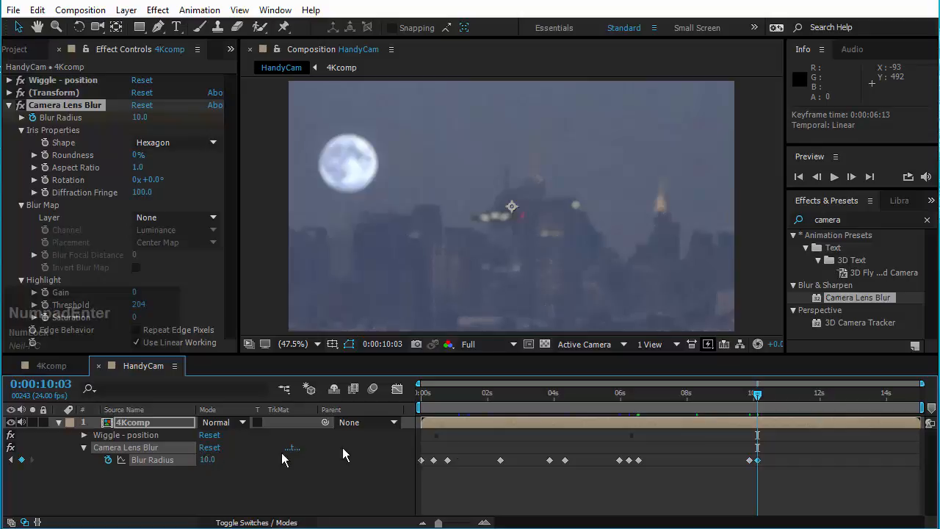
- Bring the shot back into focus with a Blur Radius keyframe of 0 at 0:00:10:08
left_click_drag(763, 392, 767, 394)
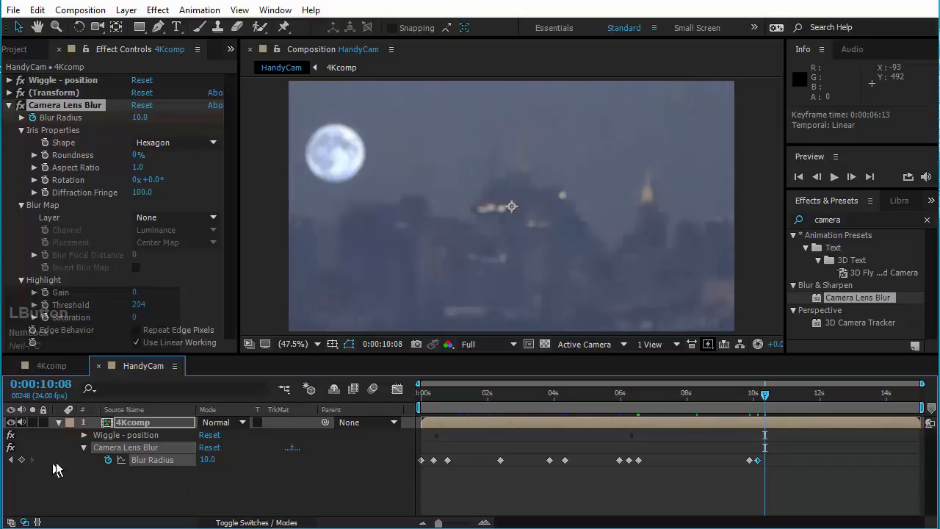
left_click(204, 460)
type("0")
key("KP_Enter")
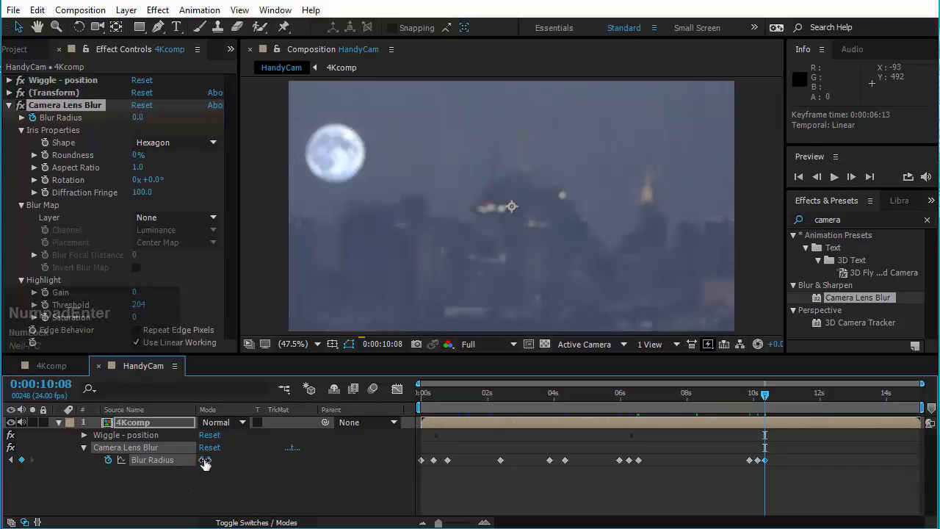
- Hold Blur Radius with a keyframe of 0 at 0:00:11:23 and add one of 10 at 0:00:12:03
left_click(757, 395)
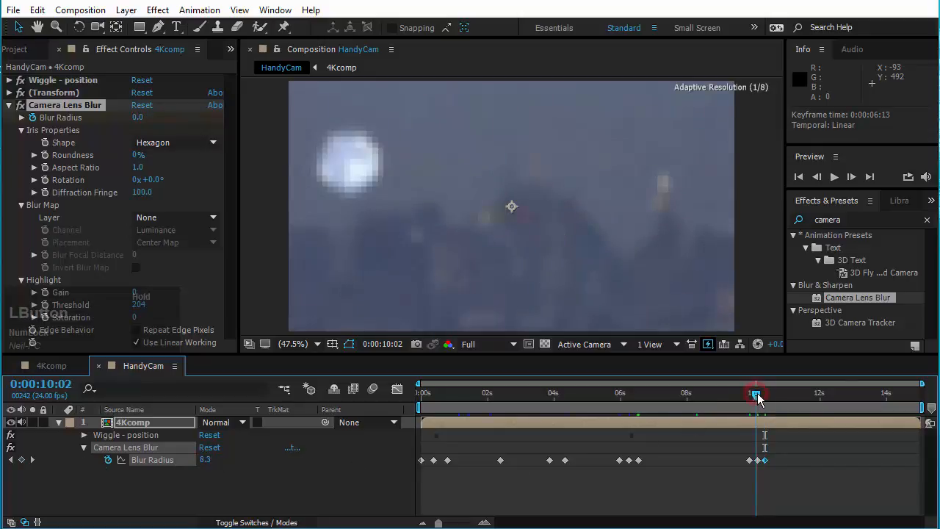
left_click_drag(757, 395, 822, 397)
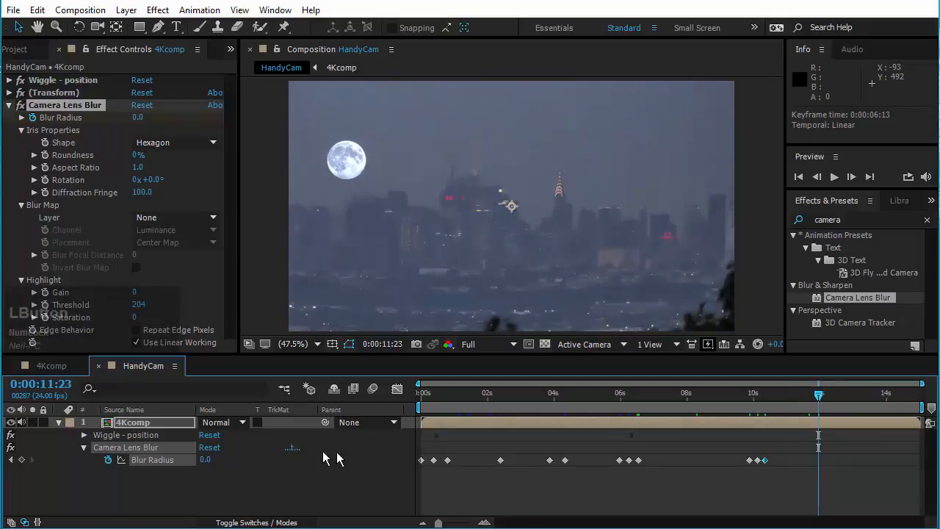
left_click(22, 460)
left_click(824, 395)
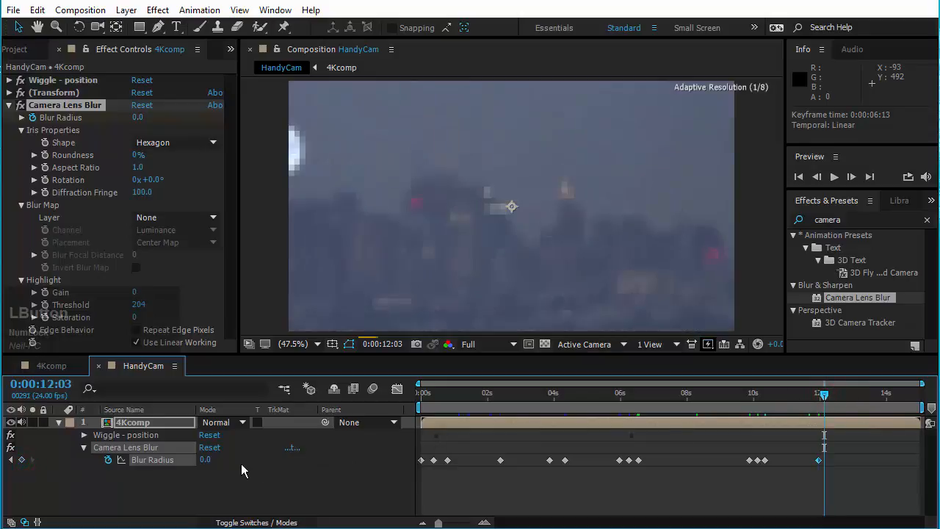
left_click(204, 461)
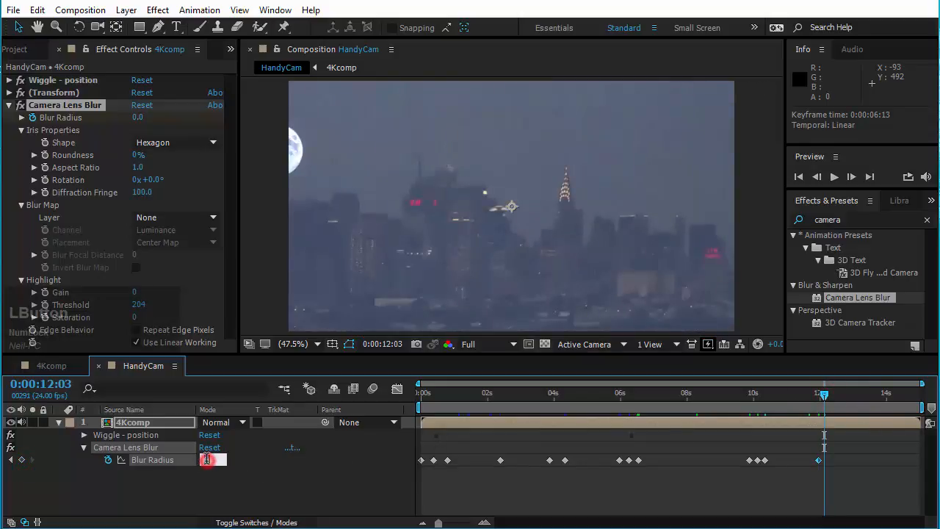
key("KP_Enter")
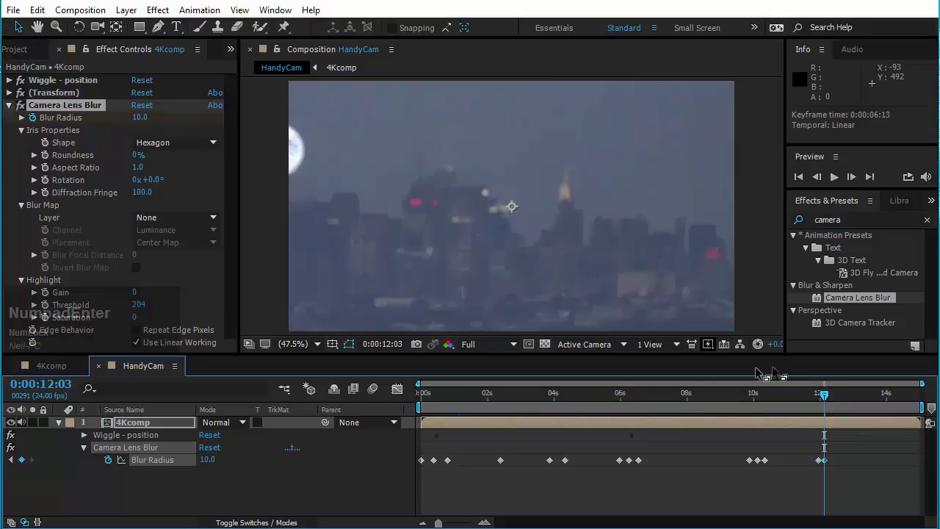
- Add a Blur Radius keyframe of 0 at 0:00:12:08 and shift the last three keyframes earlier so the group starts at 0:00:11:18
left_click_drag(826, 395, 832, 397)
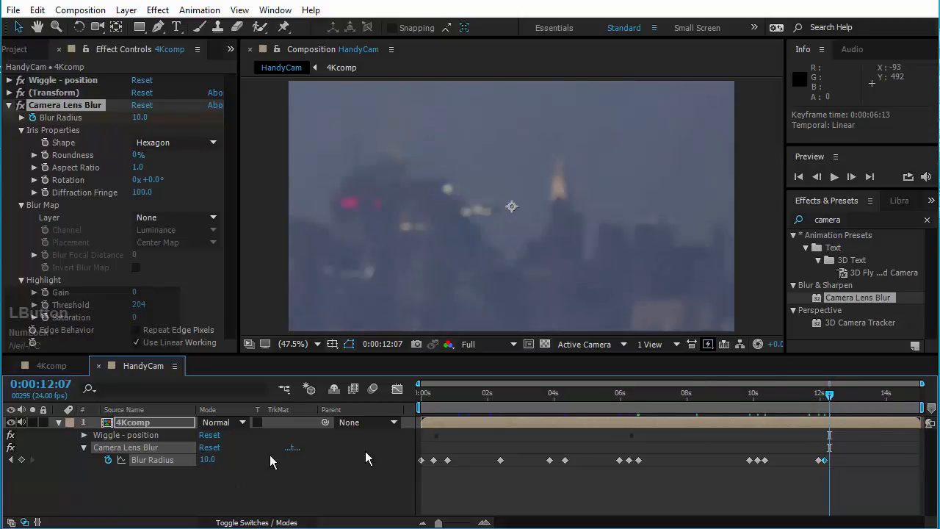
left_click_drag(832, 396, 832, 397)
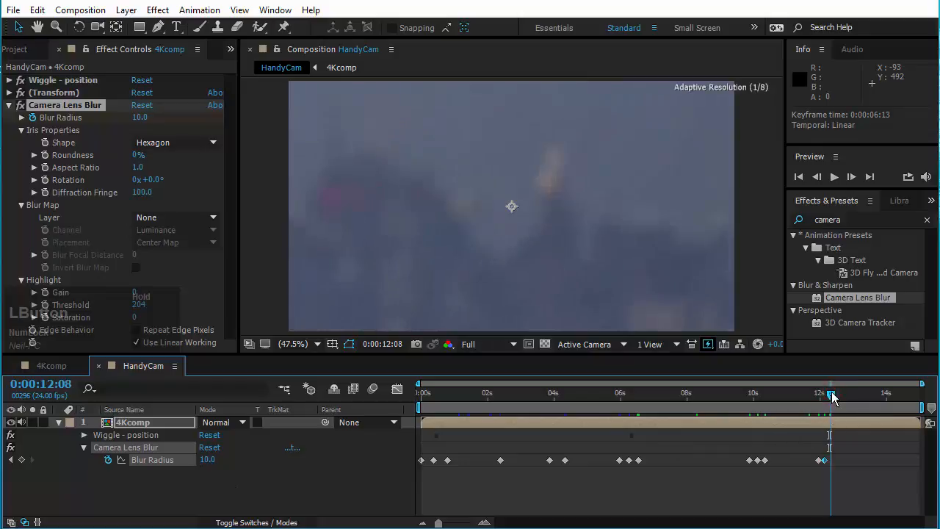
left_click(208, 460)
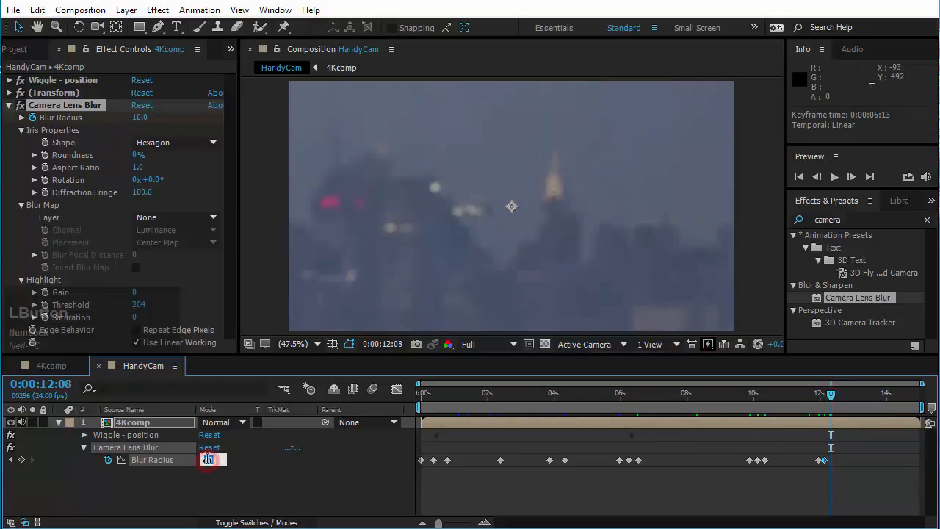
type("0")
key("KP_Enter")
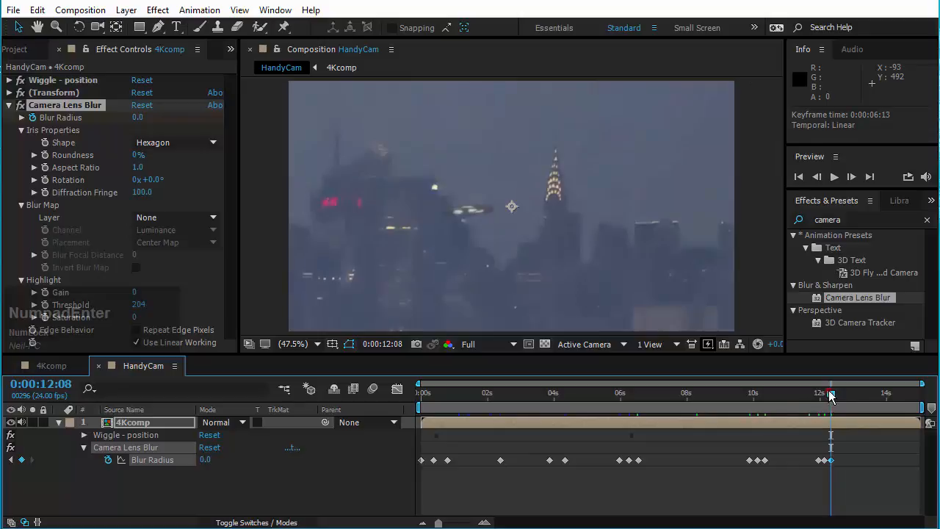
left_click_drag(831, 397, 808, 399)
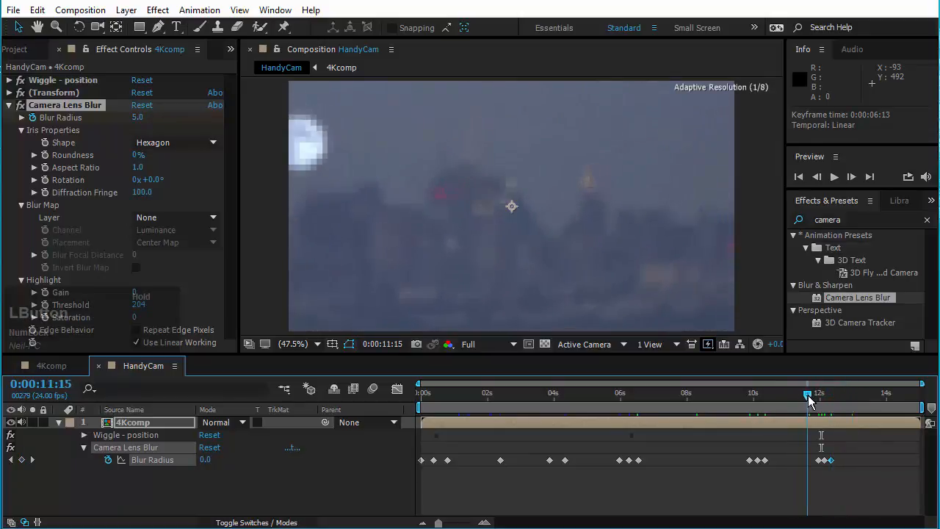
left_click_drag(853, 446, 810, 464)
- Add a Camera Lens Blur Radius keyframe of 5 at 0:00:13:15
left_click_drag(815, 394, 870, 394)
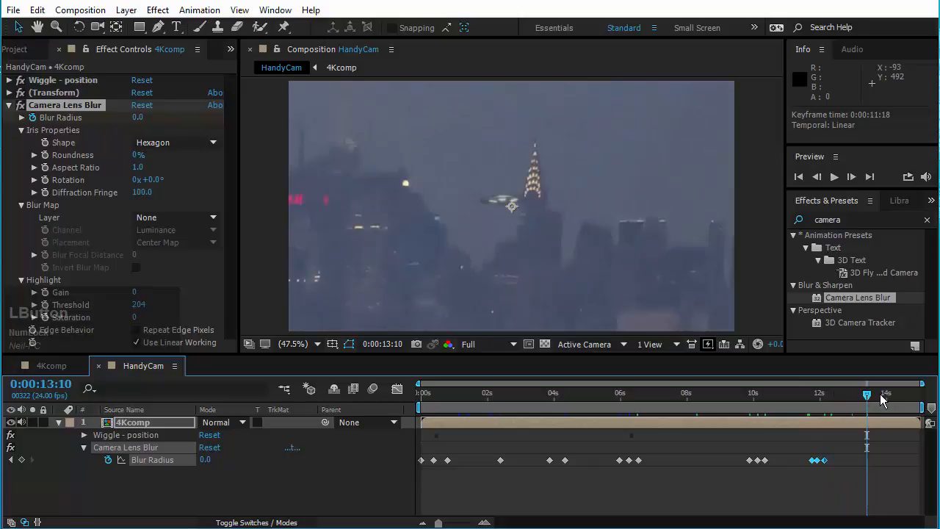
left_click(880, 397)
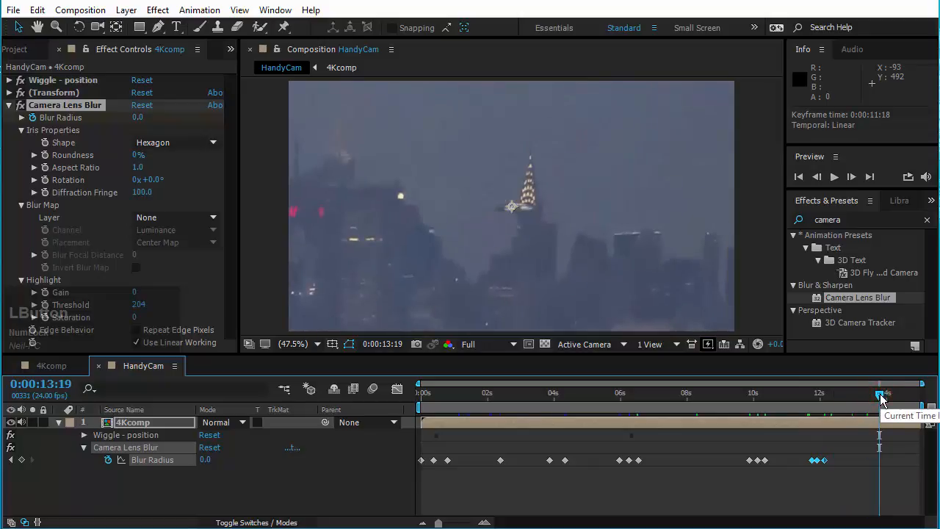
left_click_drag(881, 399, 874, 396)
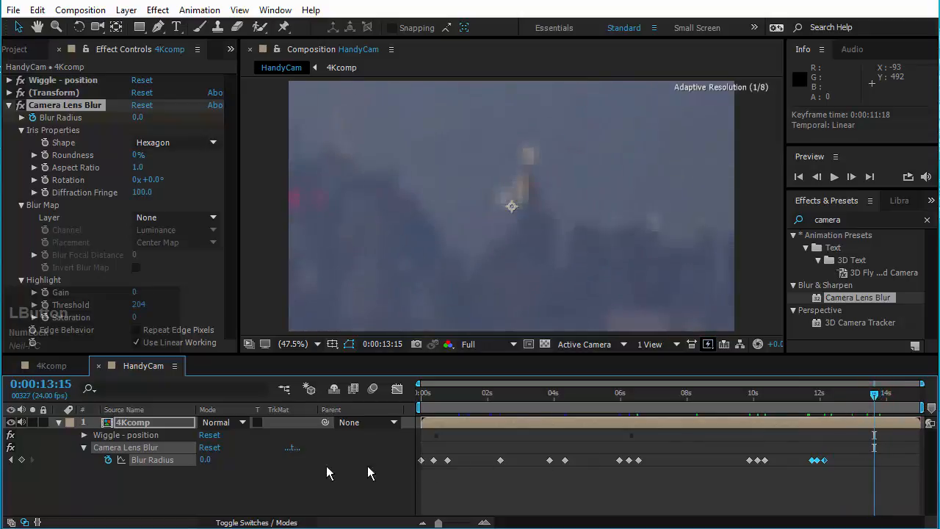
left_click(21, 459)
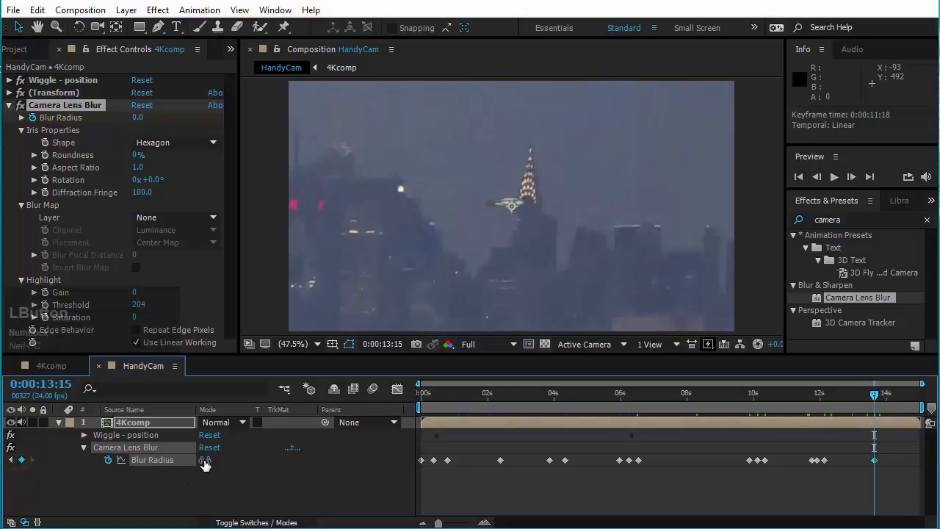
left_click(204, 460)
type("5")
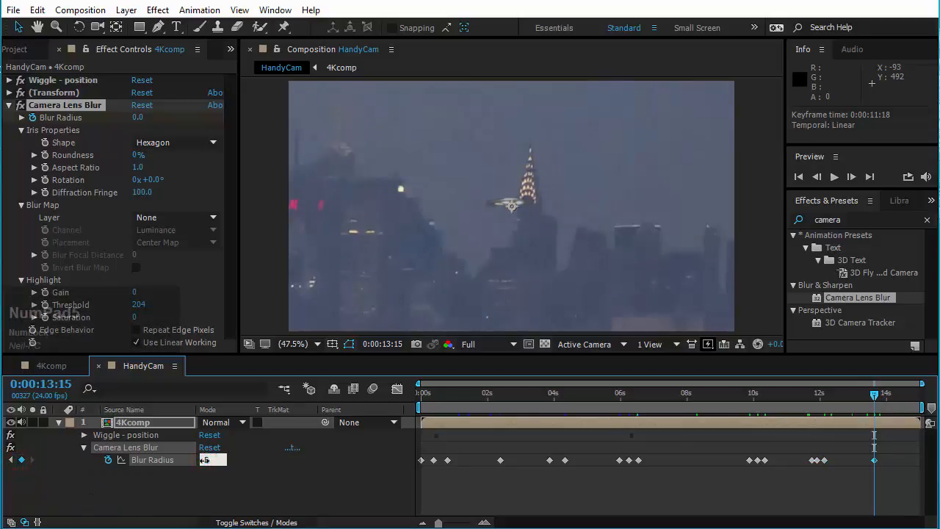
key("Return")
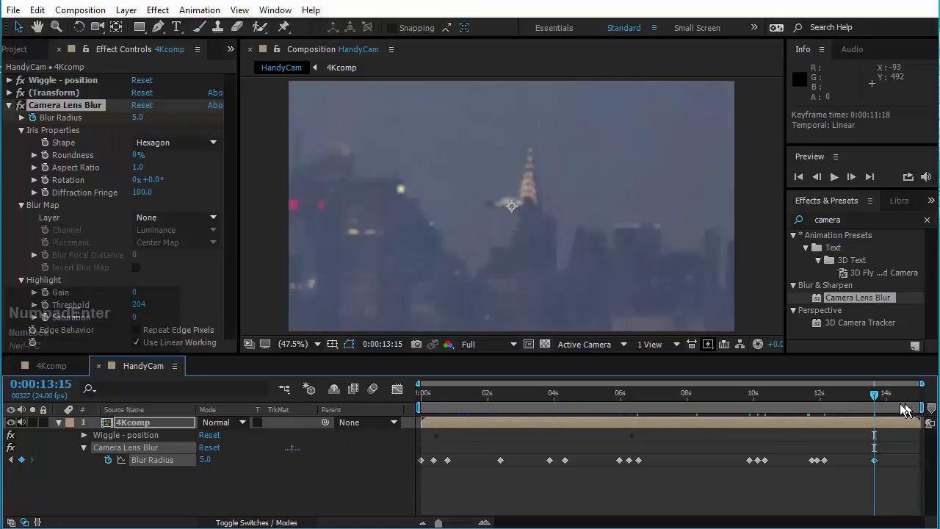
- Add a Blur Radius keyframe of 10 at 0:00:13:20
left_click_drag(881, 397, 883, 399)
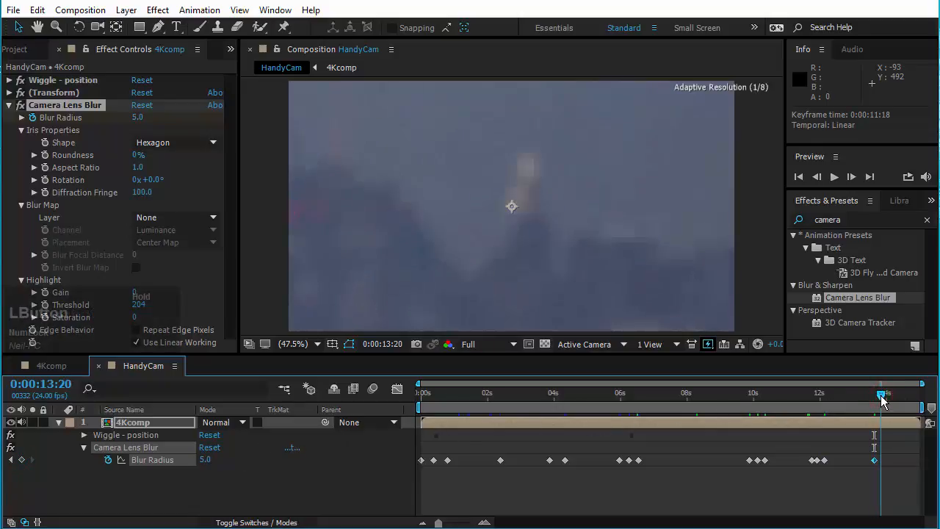
left_click(204, 460)
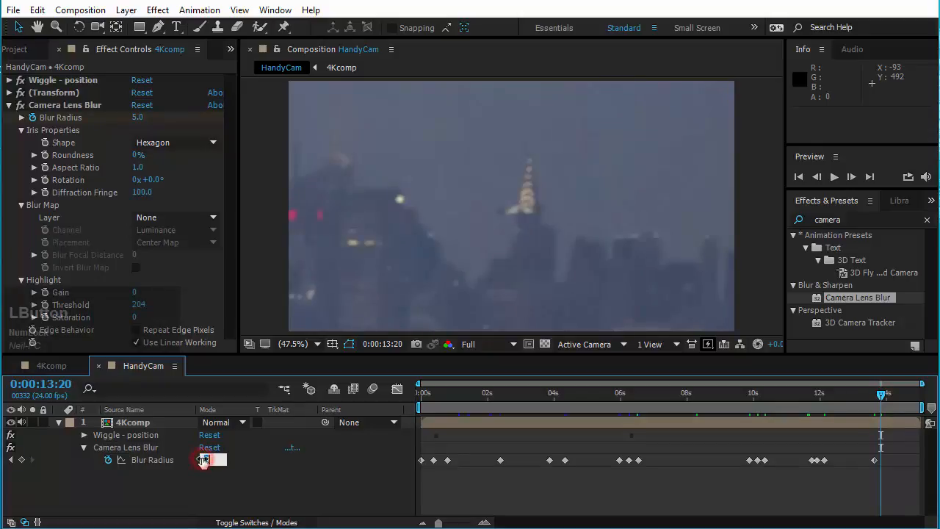
type("10")
key("KP_Enter")
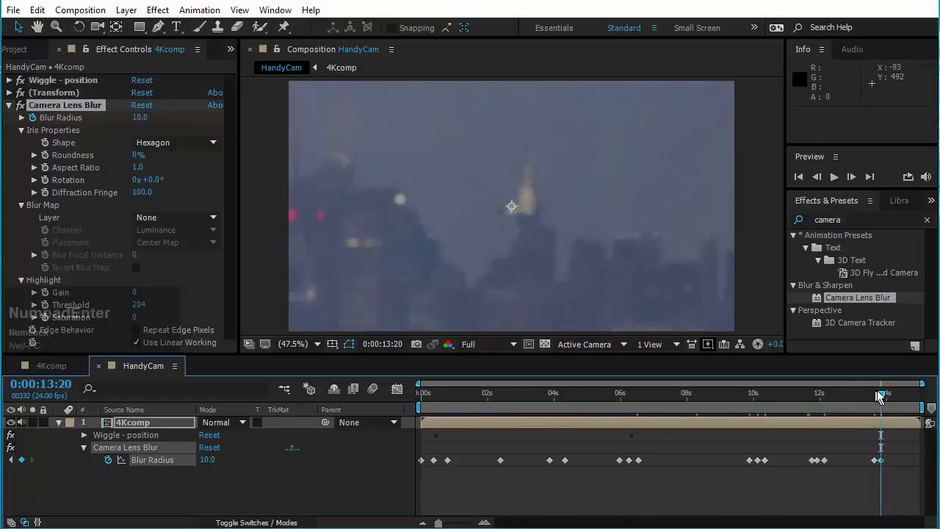
- Bring the shot back into focus with a Blur Radius keyframe of 0 at 0:00:14:01
left_click_drag(880, 397, 889, 396)
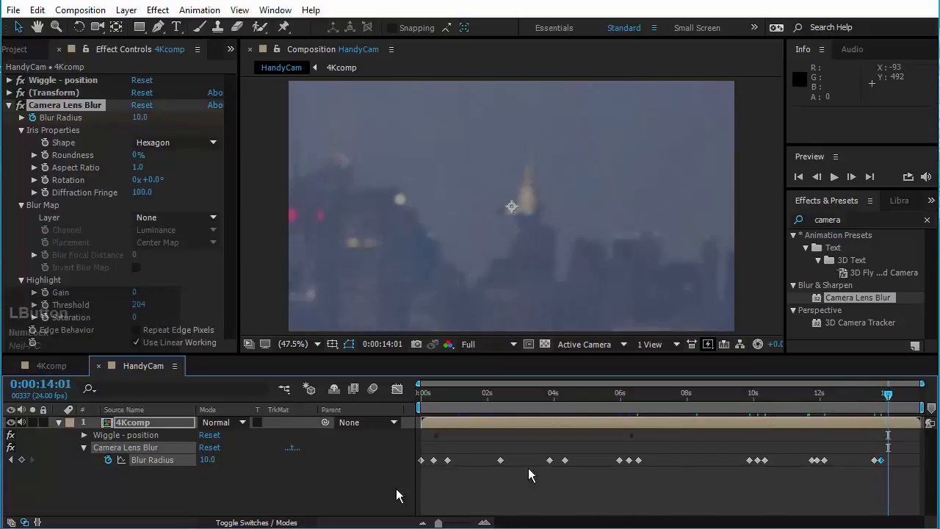
left_click(207, 460)
type("0")
key("KP_Enter")
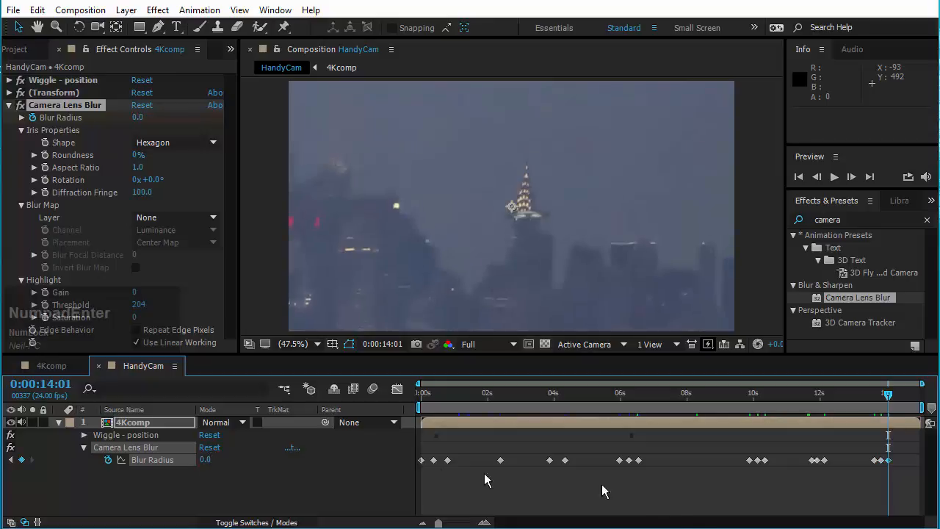
left_click(735, 487)
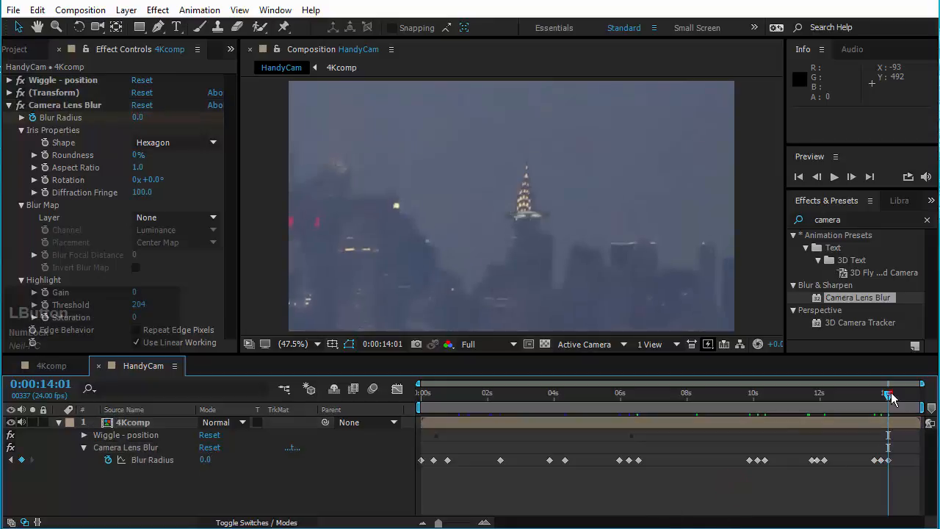
- Mute the 4Kcomp layer's audio, preview the HandyCam animation and return to the start of the composition
left_click_drag(892, 397, 855, 403)
key("KP_0")
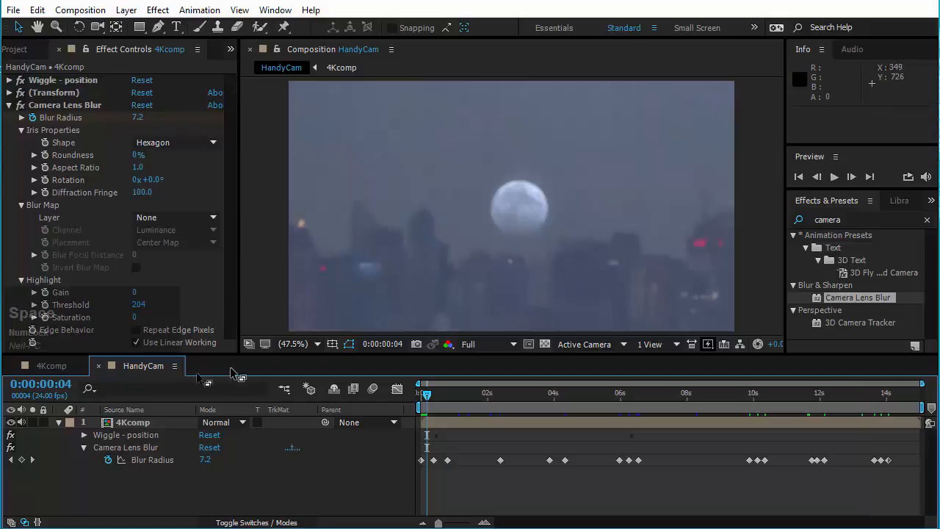
left_click(20, 422)
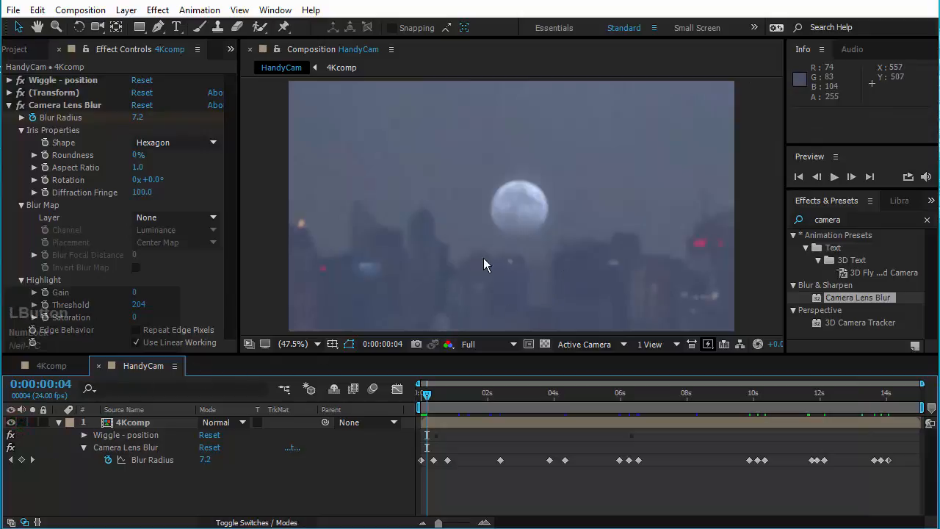
key("KP_0")
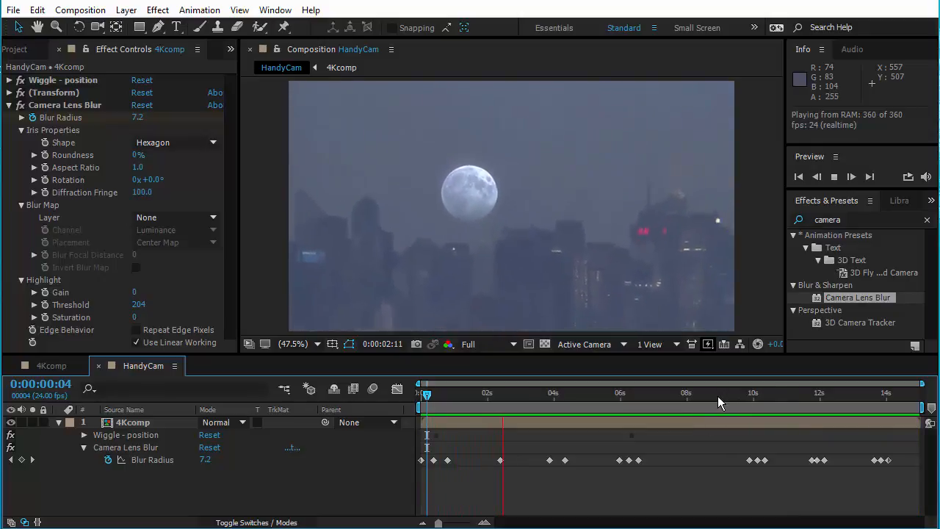
left_click(489, 425)
left_click(537, 403)
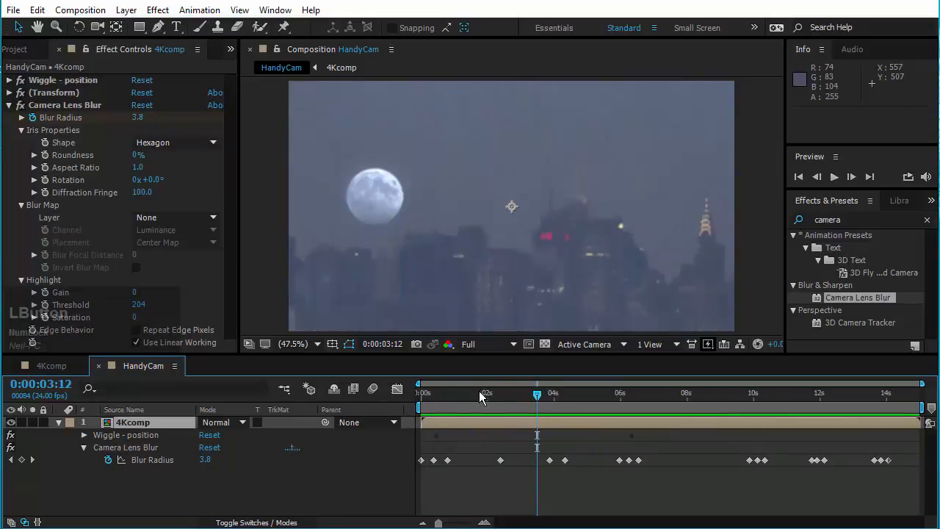
left_click_drag(479, 391, 366, 396)
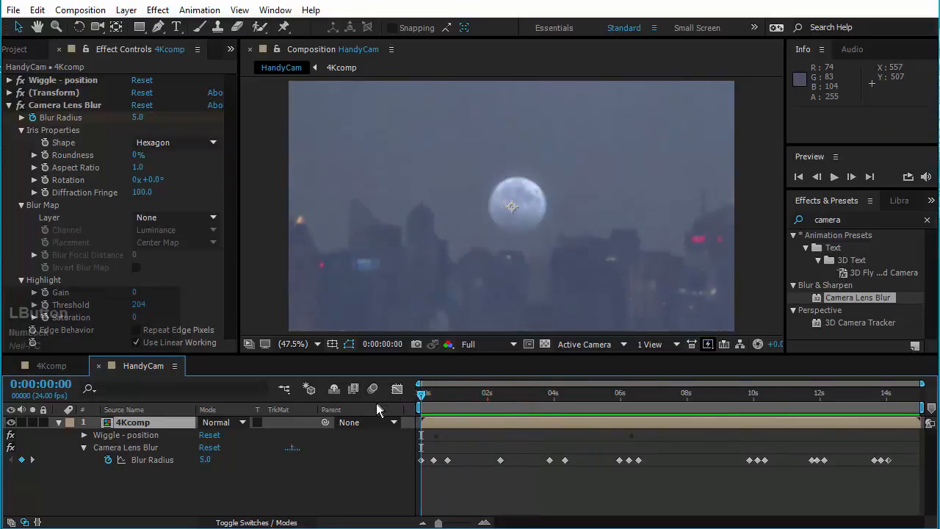
- Expand the Wiggle - position properties and go to their first keyframes at 0:00:00:11
left_click(9, 80)
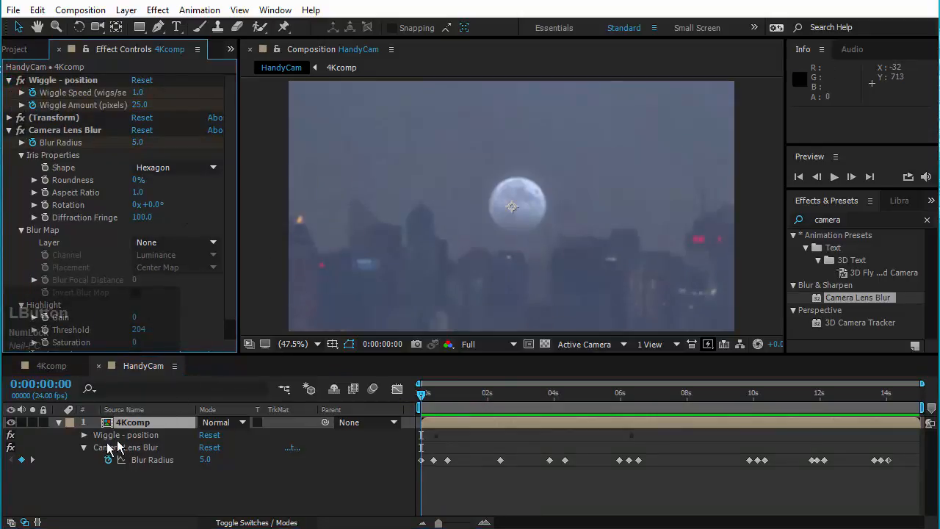
left_click(84, 447)
left_click(84, 435)
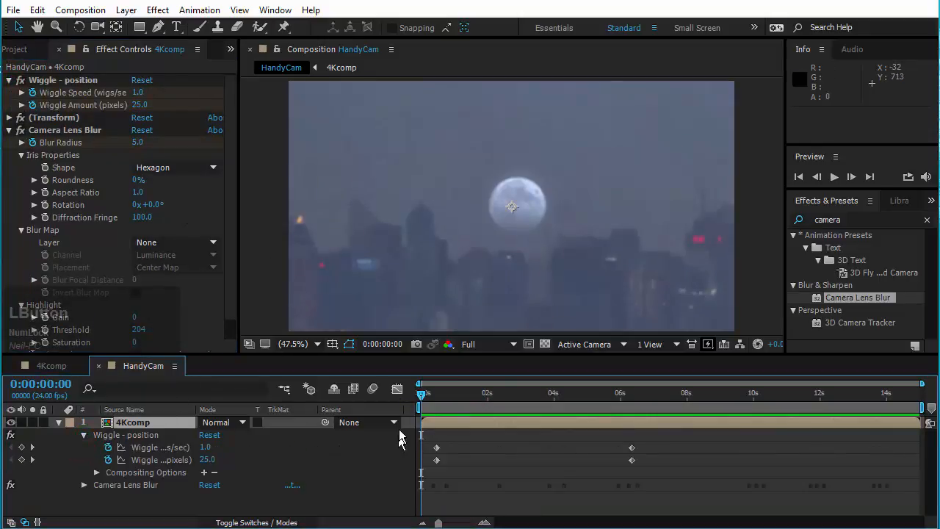
mouse_move(422, 399)
left_mouse_down()
mouse_move(442, 394)
mouse_move(437, 401)
left_mouse_up()
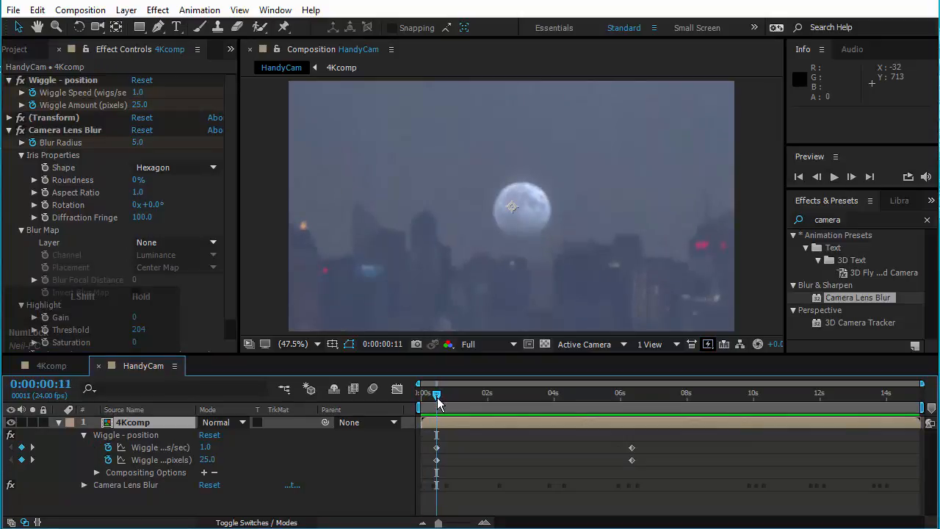
- Set the Wiggle Speed keyframe at 0:00:00:11 to 0.5
left_click(139, 94)
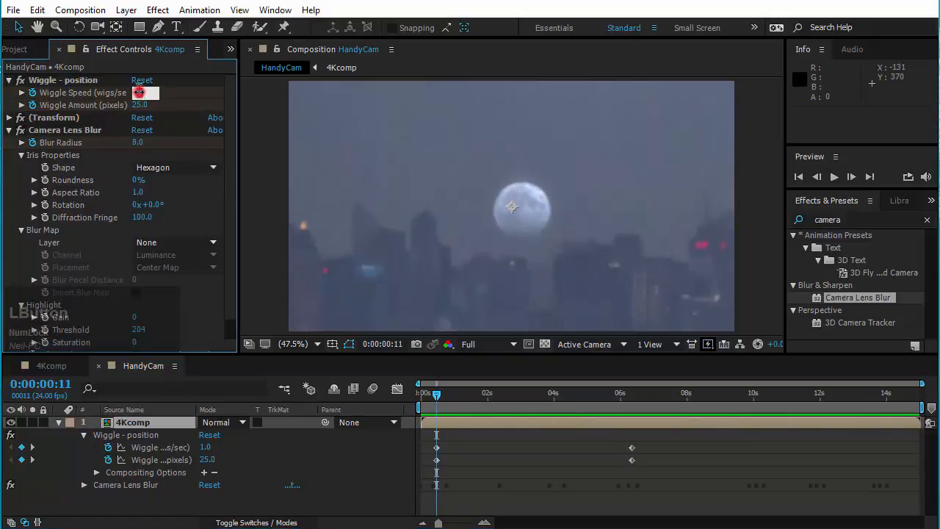
type("0.")
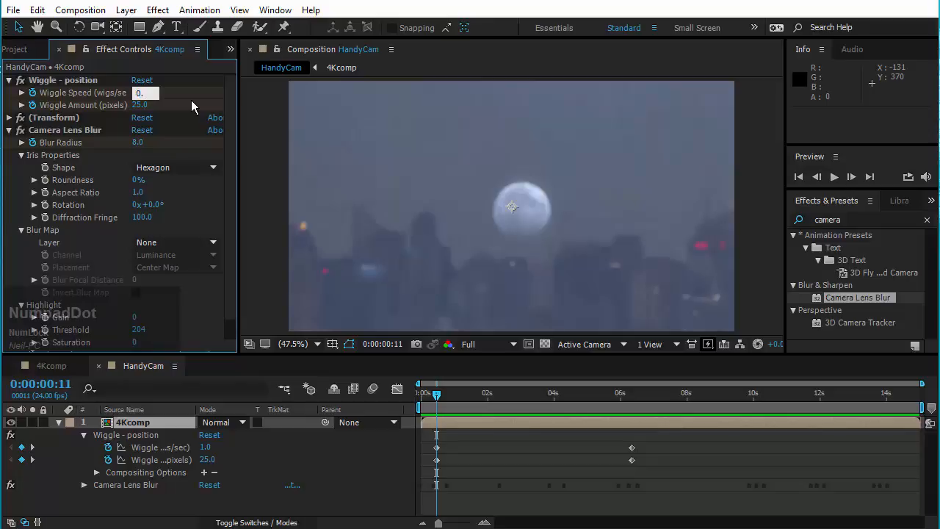
type("5")
key("KP_Enter")
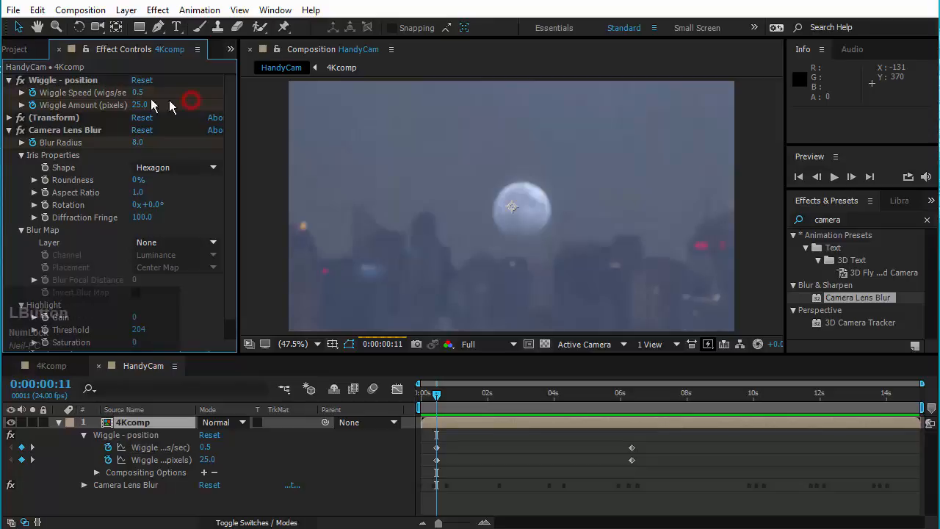
- Set both the Wiggle Amount and Wiggle Speed keyframes at 0:00:00:11 to 0
left_click(141, 105)
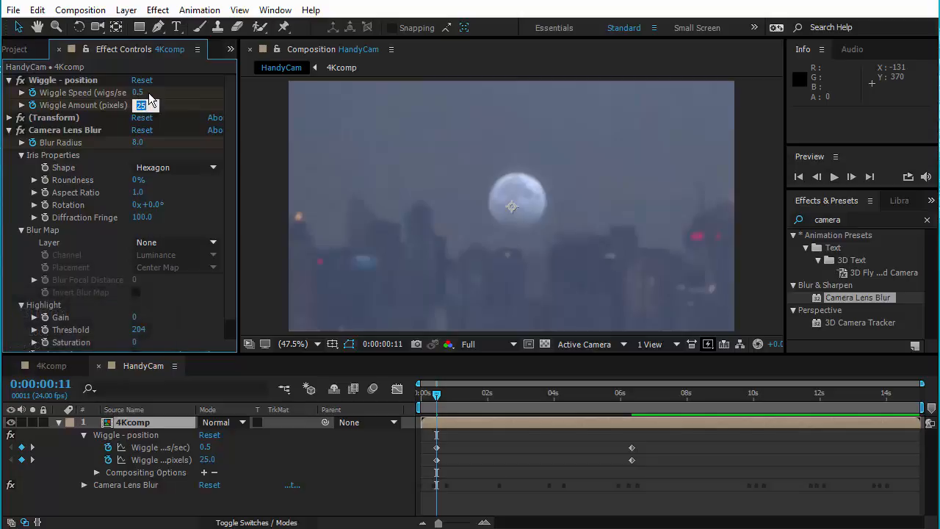
type("0")
key("KP_Enter")
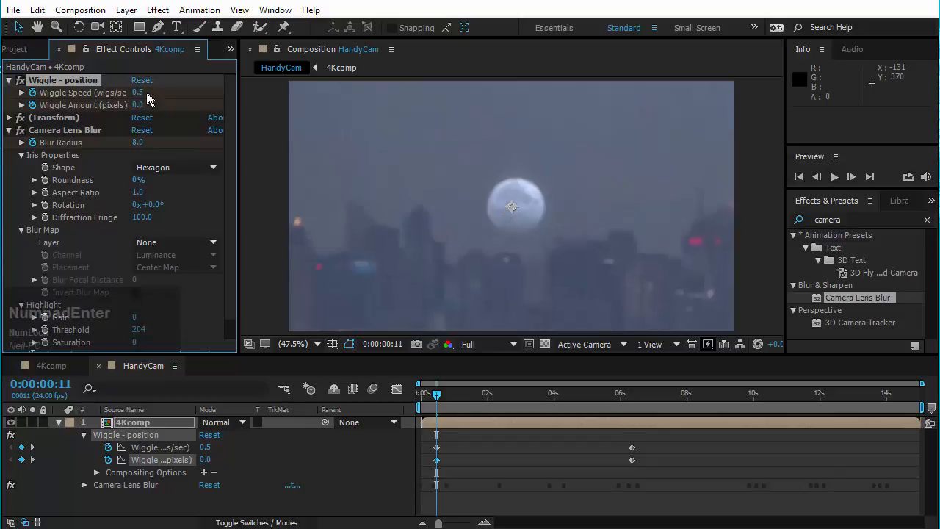
left_click(138, 92)
type("0")
key("KP_Enter")
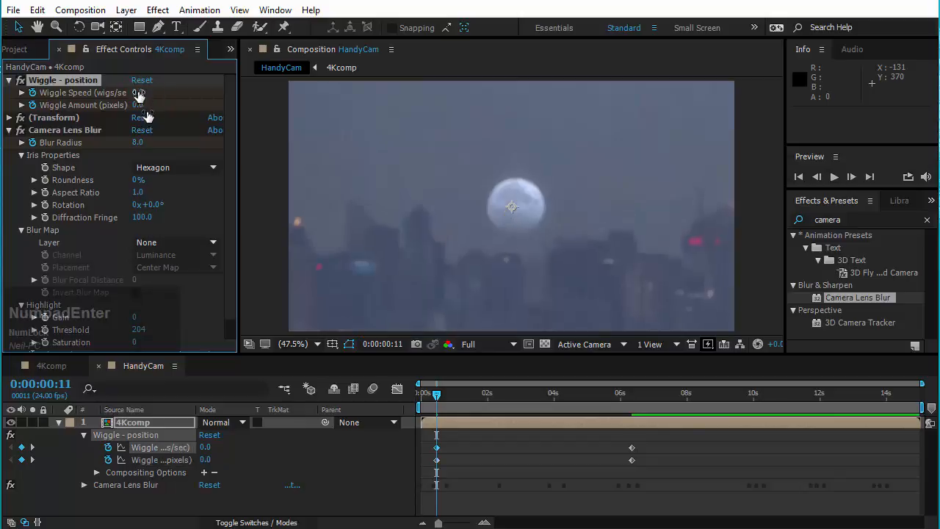
- Add keyframes at 0:00:03:11 with a Wiggle Speed of 0.5 and a Wiggle Amount of 20 pixels
left_click_drag(436, 393, 537, 407)
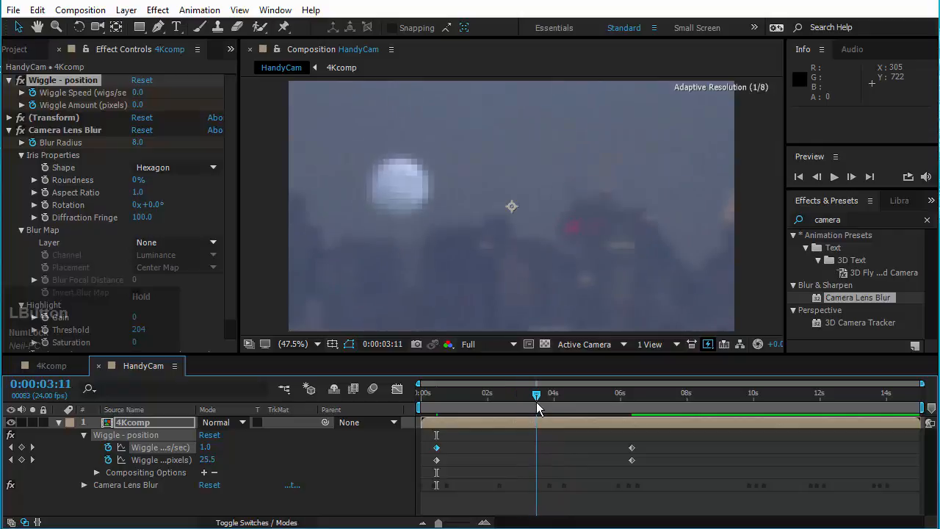
left_click(137, 93)
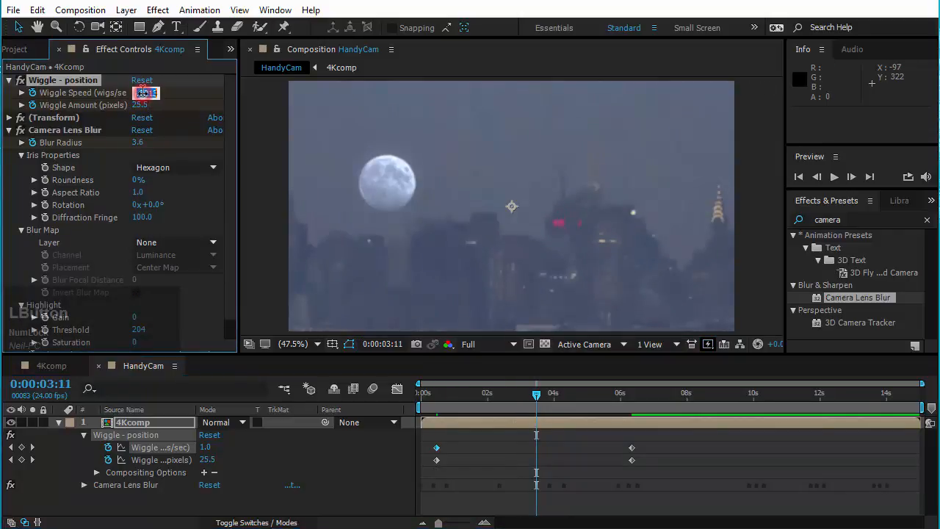
type("0.5")
key("KP_Enter")
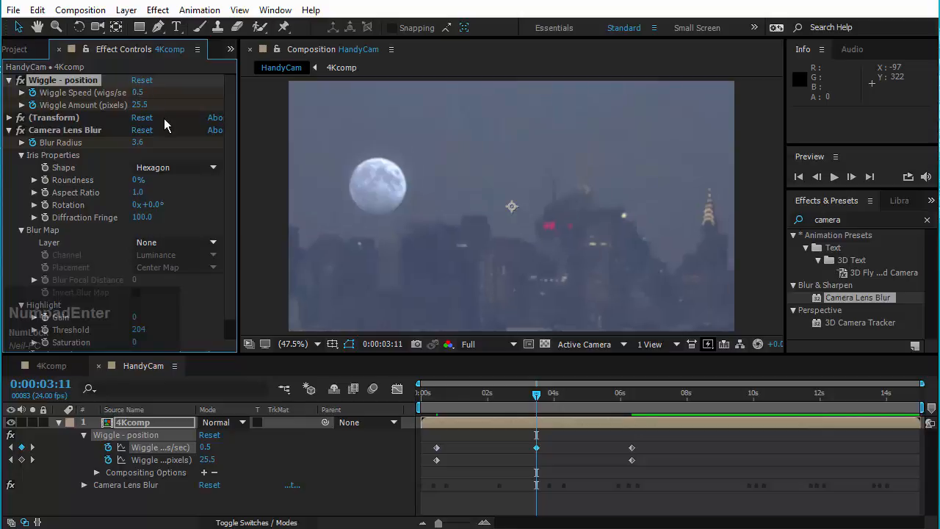
left_click(143, 107)
type("20")
key("KP_Enter")
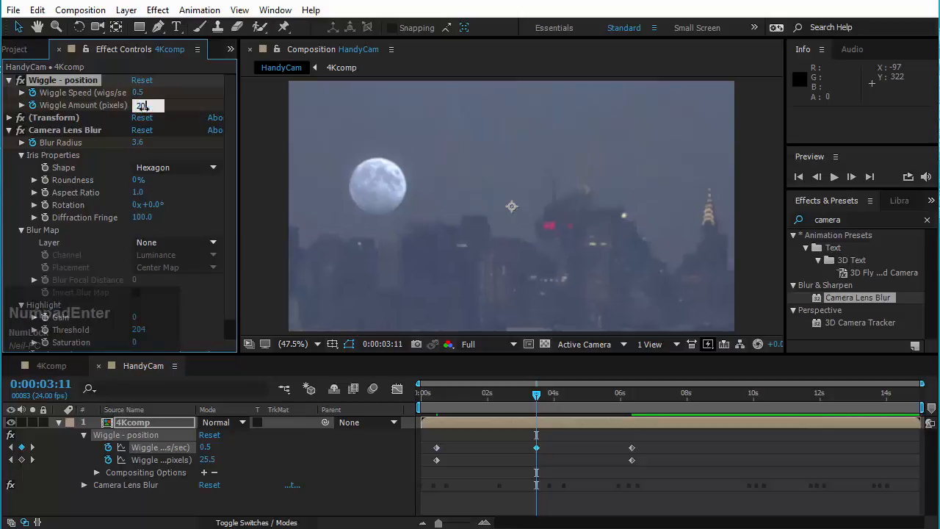
- Expand Camera Lens Blur and shift the last three Blur Radius keyframes earlier so the group starts at 0:00:13:07
left_click_drag(436, 402, 882, 408)
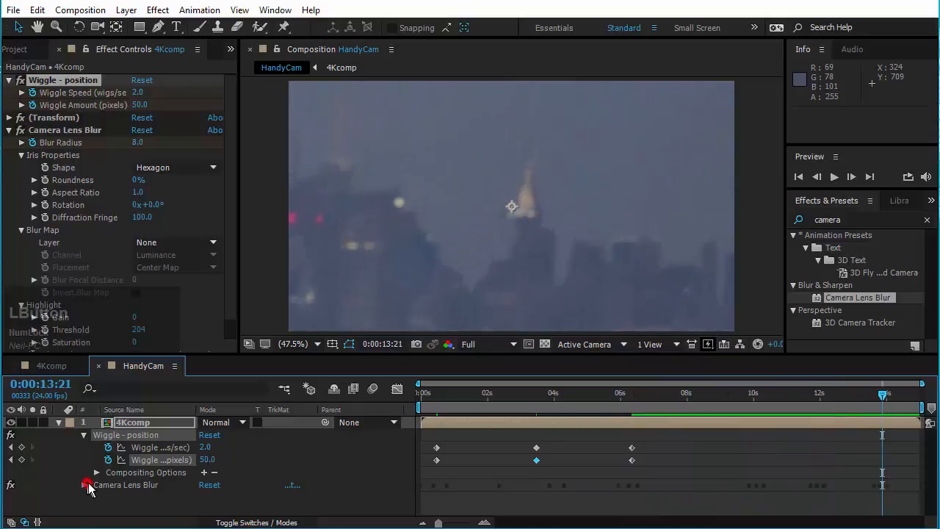
left_click(89, 486)
scroll(798, 471, "down", 3)
mouse_move(865, 434)
left_mouse_down()
mouse_move(903, 447)
mouse_move(864, 439)
left_mouse_up()
- Return to the start of the HandyCam composition and add it to the Adobe Media Encoder queue
left_click_drag(878, 393, 650, 404)
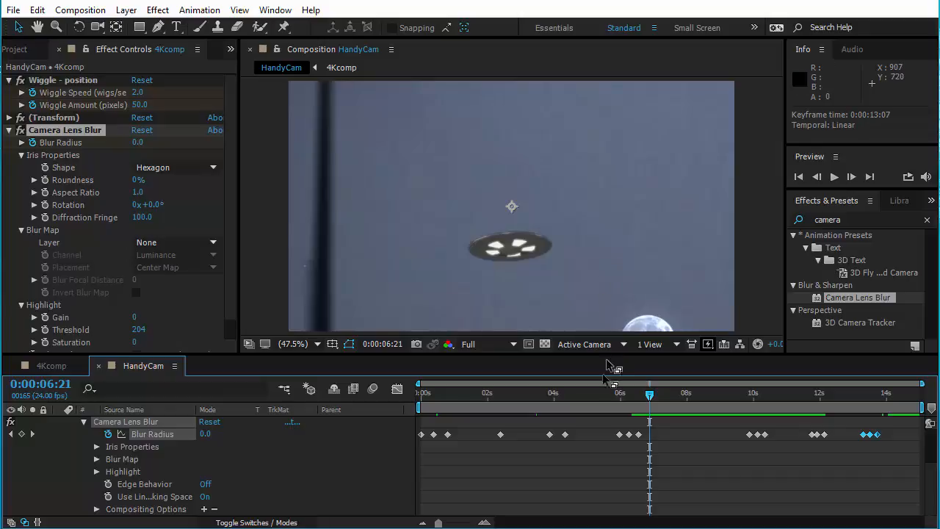
left_click_drag(594, 395, 352, 398)
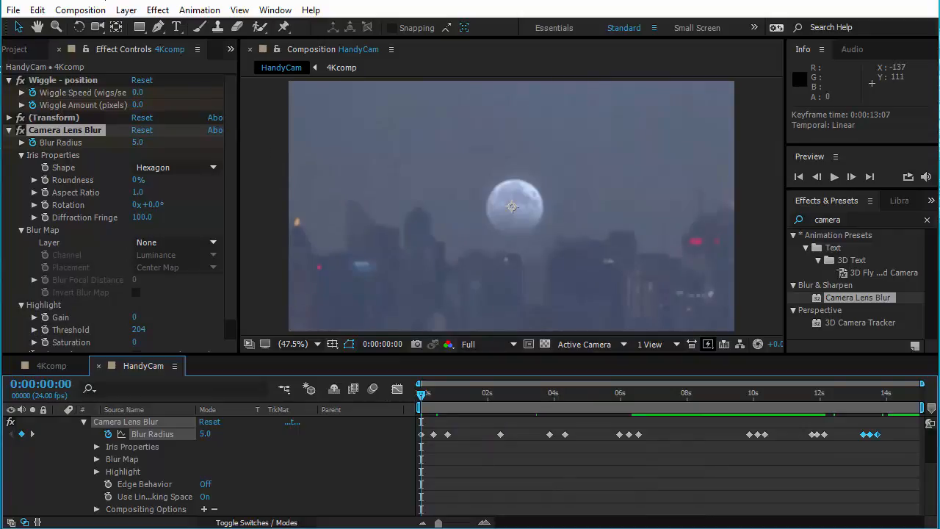
left_click(64, 12)
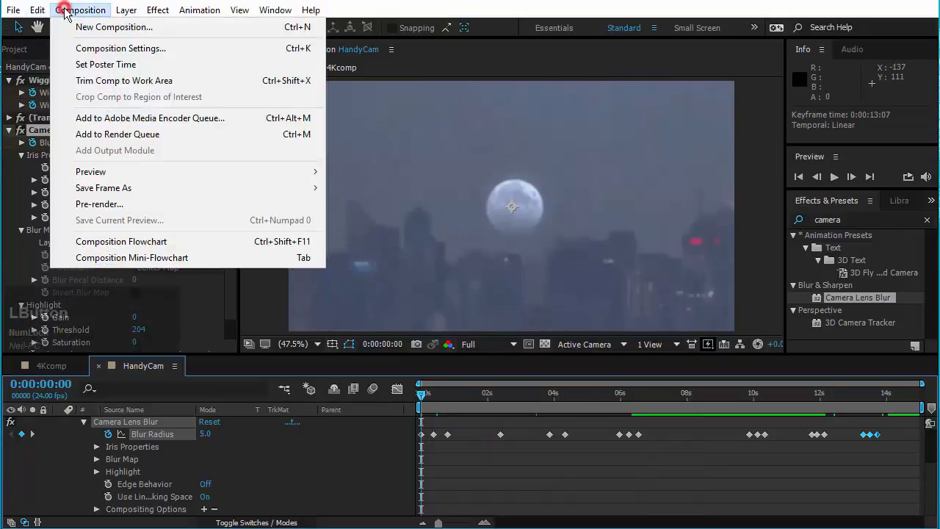
left_click(205, 119)
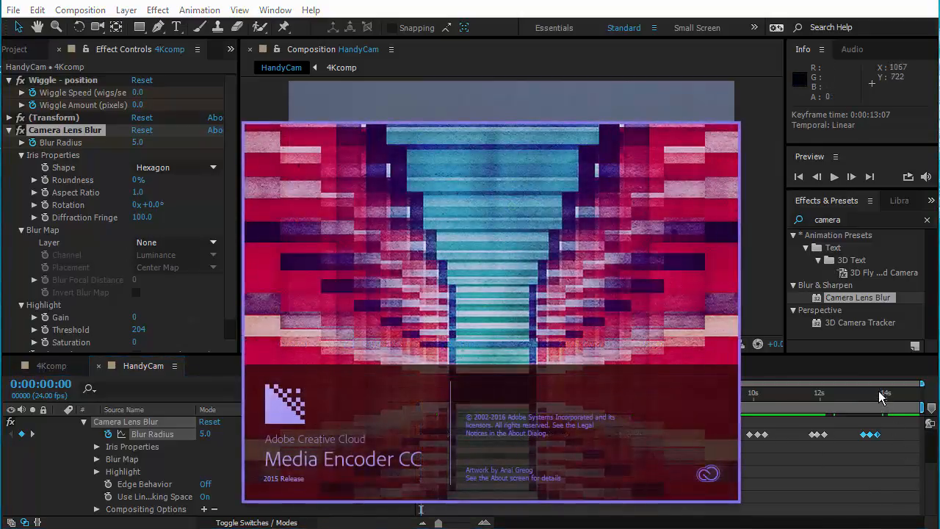
- Switch to Adobe Media Encoder and set the HandyCam output file to HandyCam_final.mp4 in the Week01 folder
left_click(24, 52)
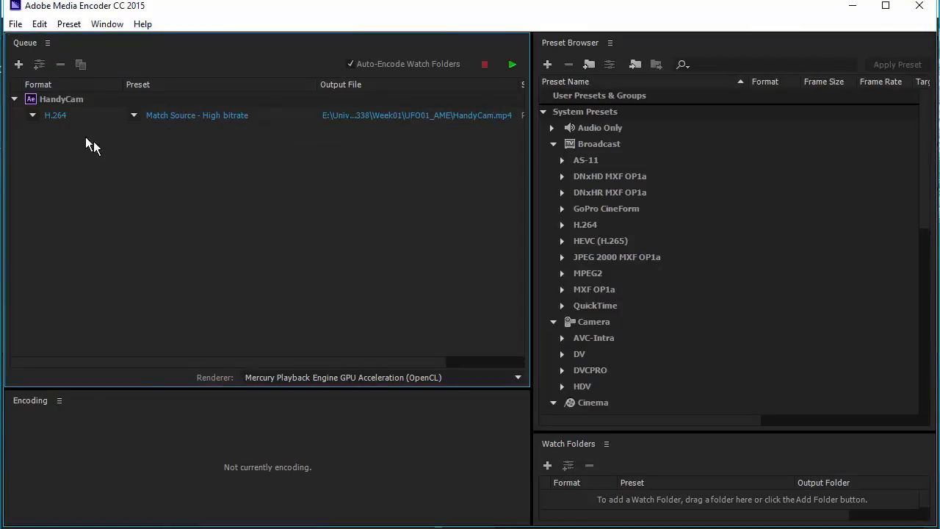
left_click(134, 116)
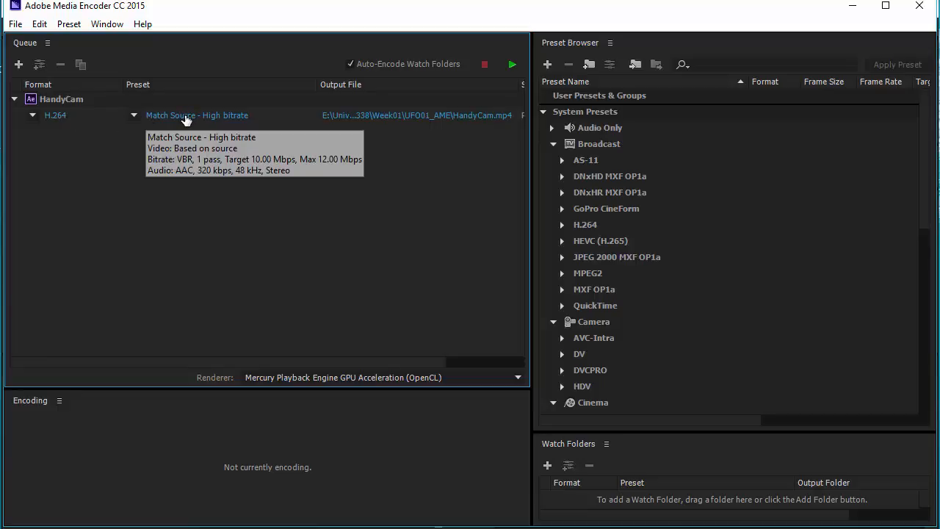
left_click(390, 116)
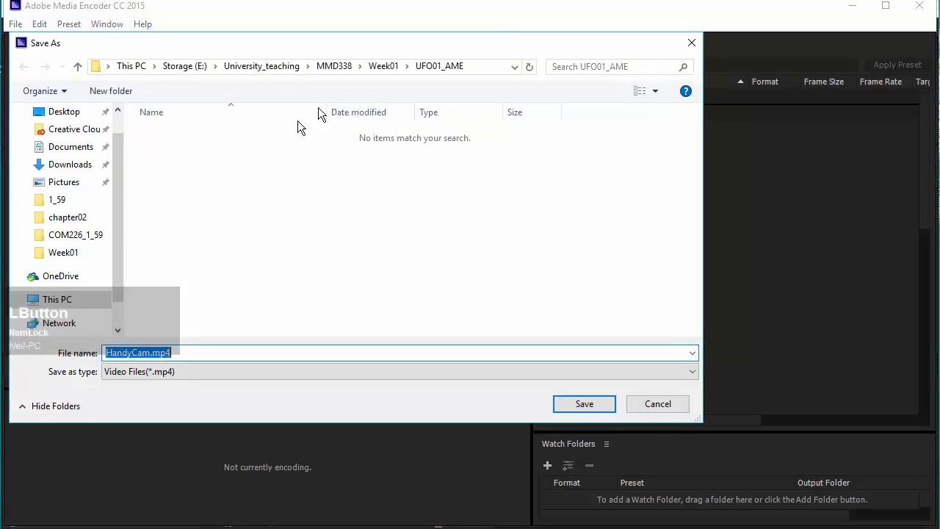
left_click(394, 67)
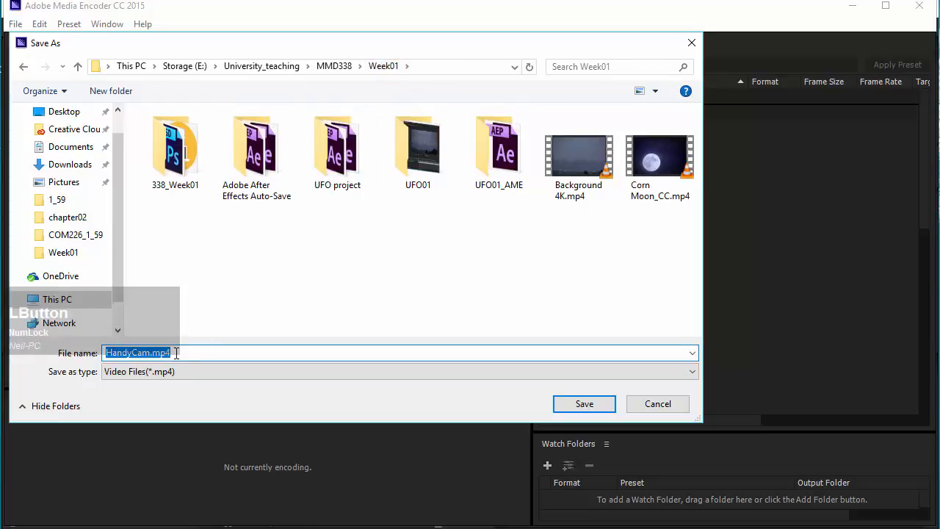
left_click(152, 353)
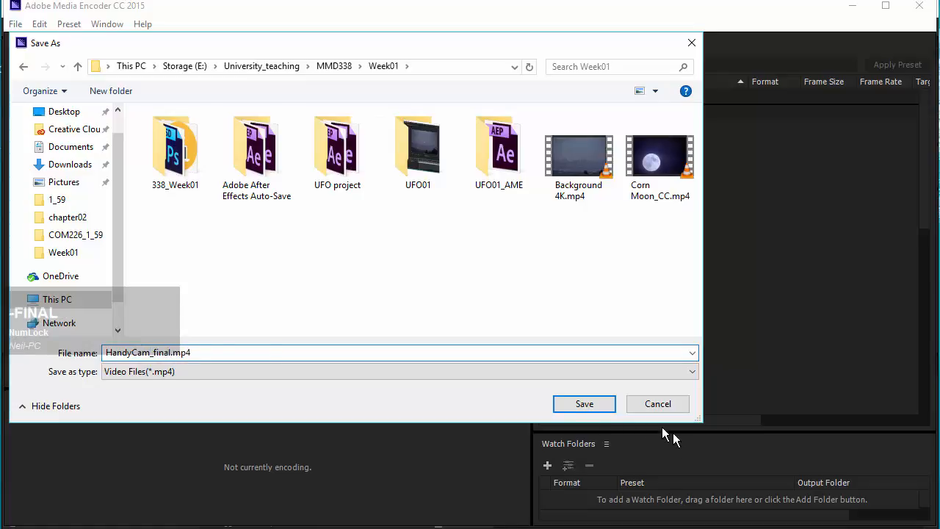
left_click(584, 404)
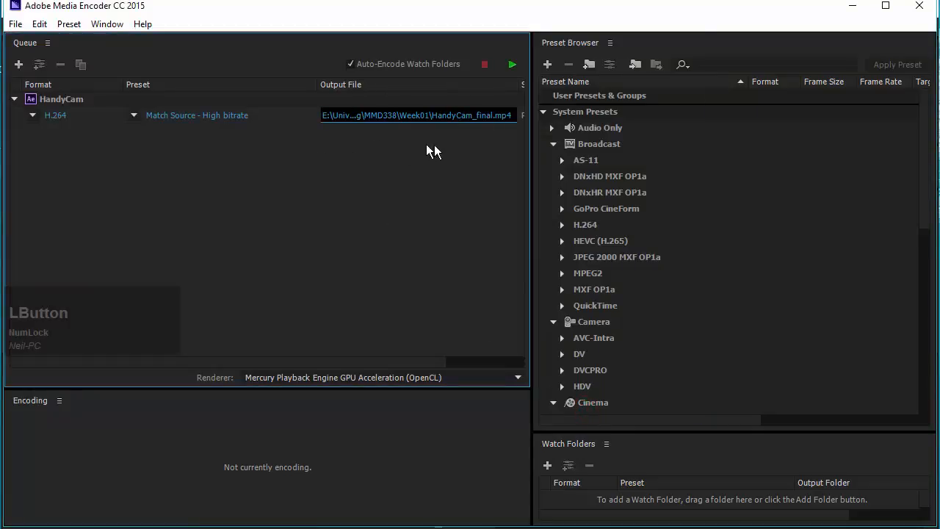
- Choose H.264 as the HandyCam job's format and start encoding the queue
left_click(73, 117)
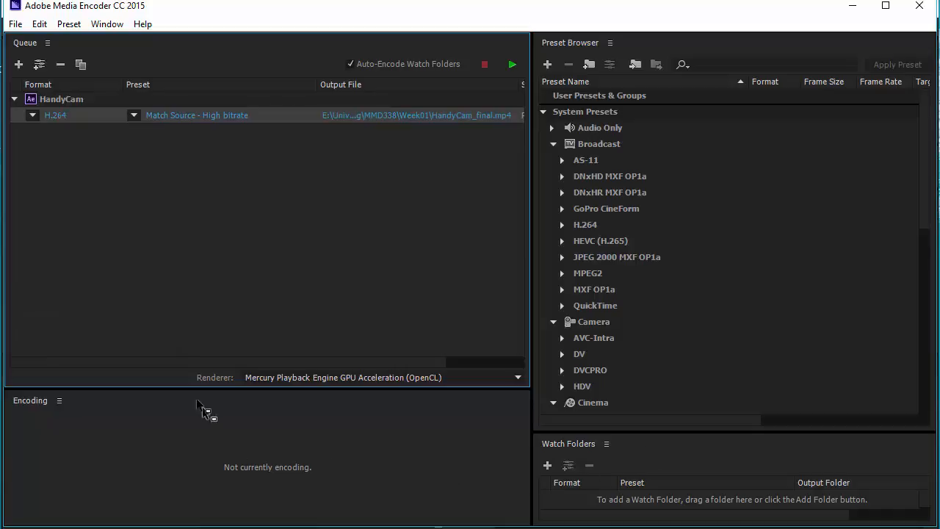
left_click(32, 117)
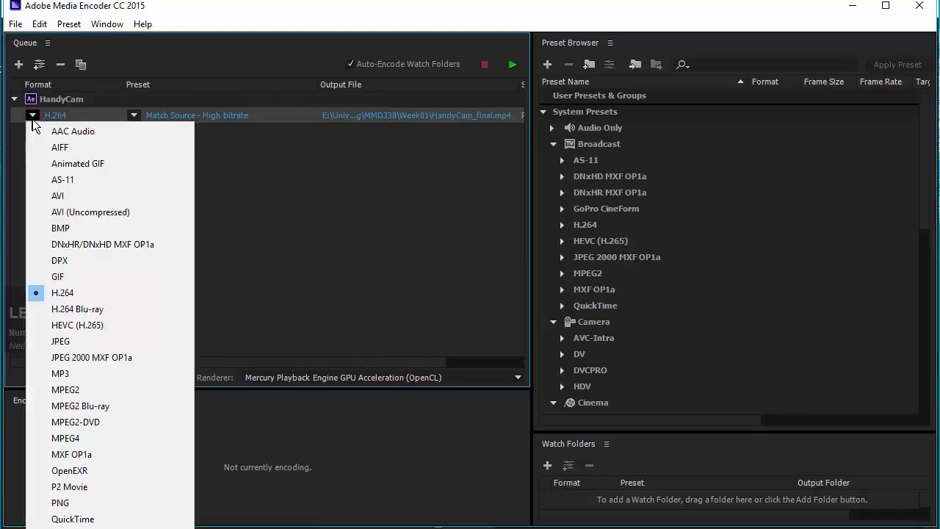
left_click(77, 293)
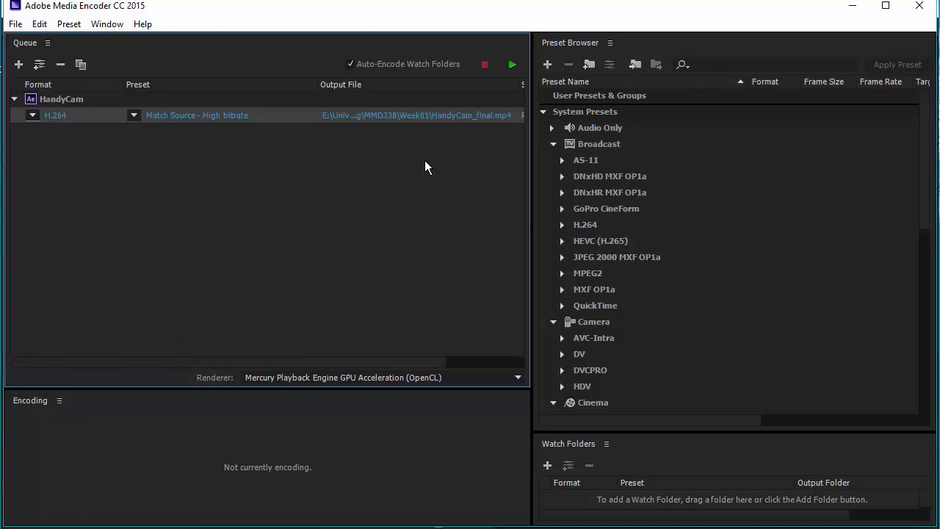
left_click(518, 70)
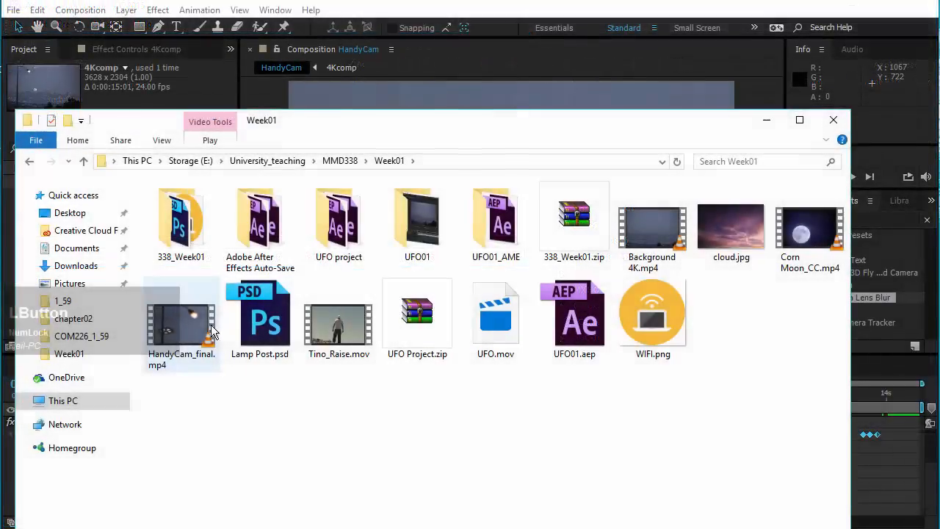
- Play the exported HandyCam_final.mp4 from the Week01 folder to review it, and close the player
left_click(212, 332)
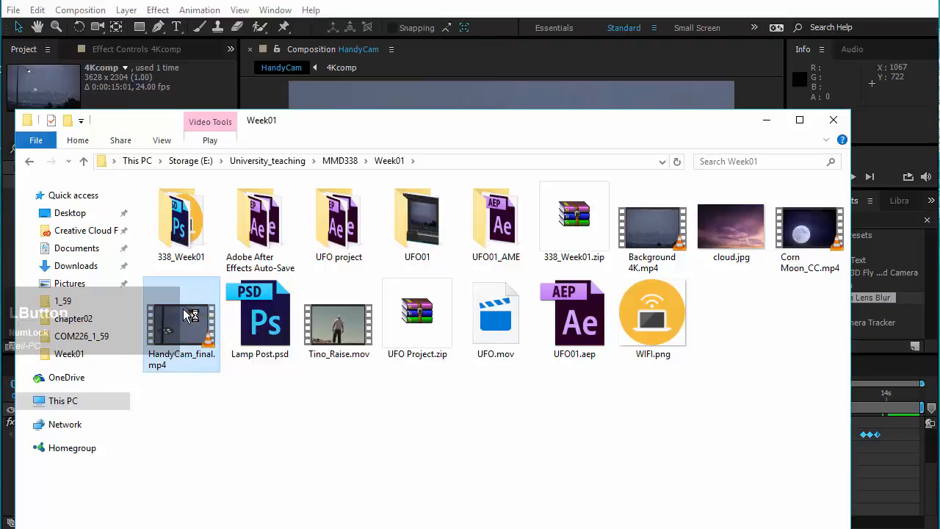
left_click(767, 120)
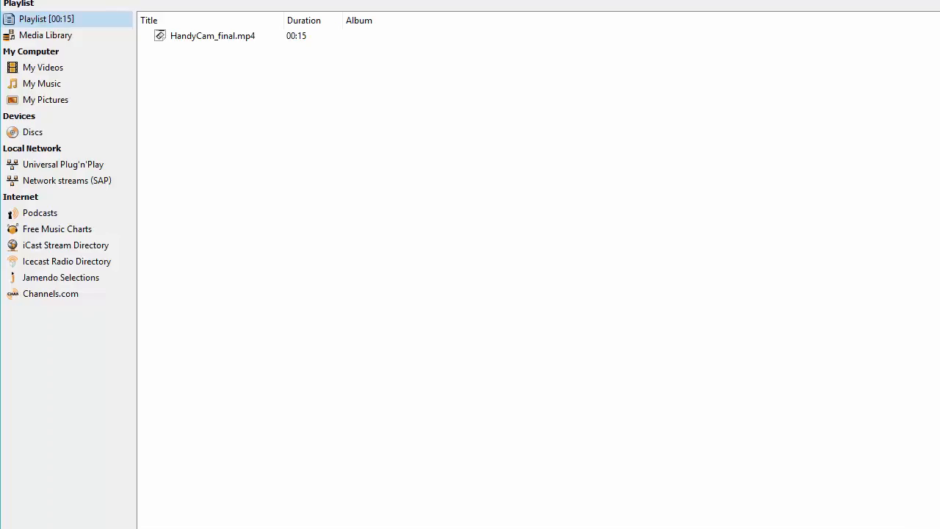
left_click(933, 0)
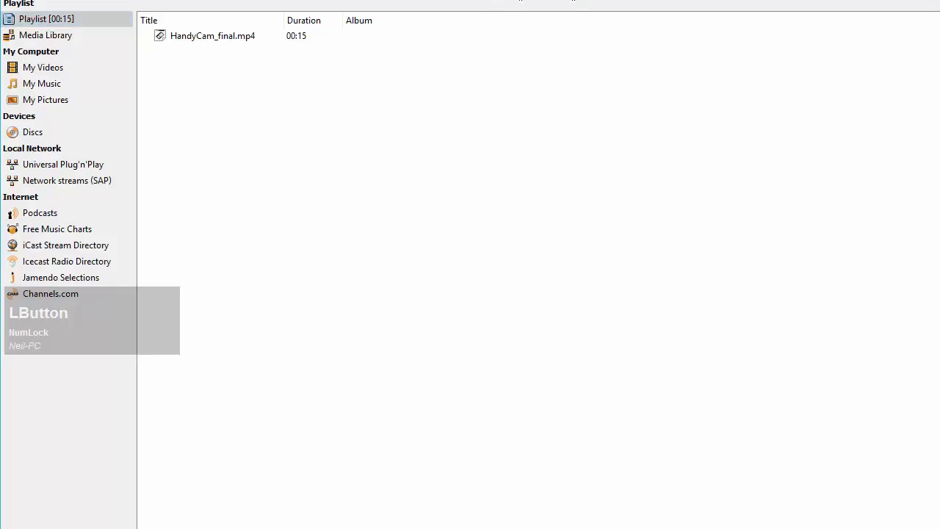